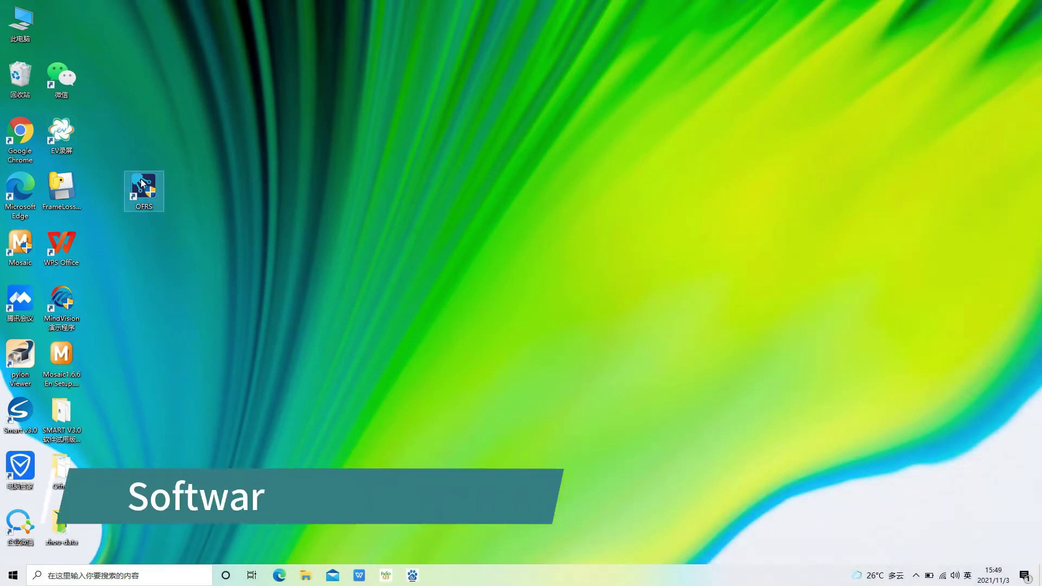
Launch the fiber photometry software in Photometry mode with the acquisition window maximized
double_click(141, 183)
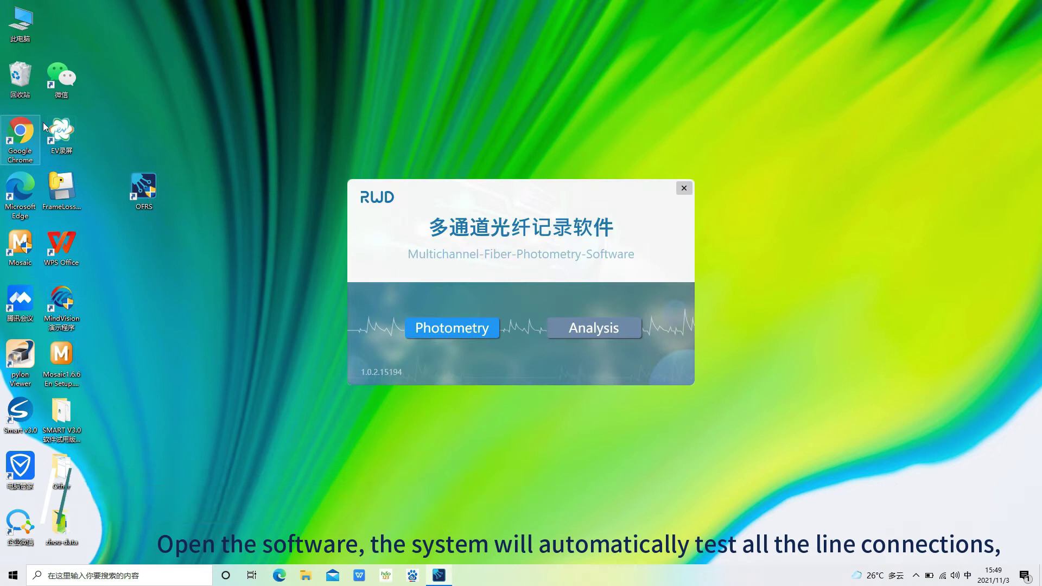
left_click(471, 328)
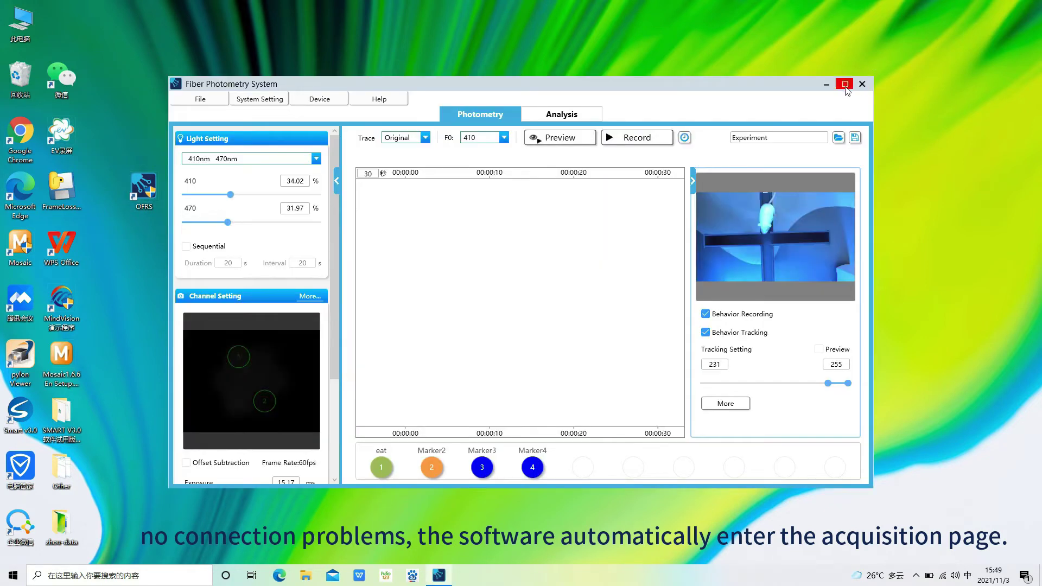
left_click(845, 85)
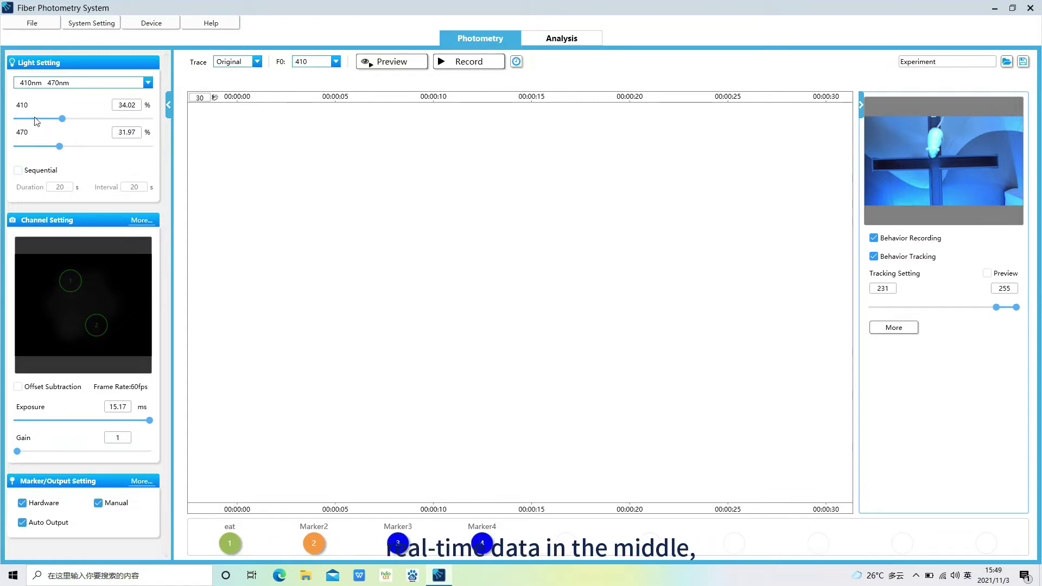
Keep 410nm and 470nm excitation, set power to 38.11% and 36.48%, leaving Sequential off
left_click(146, 83)
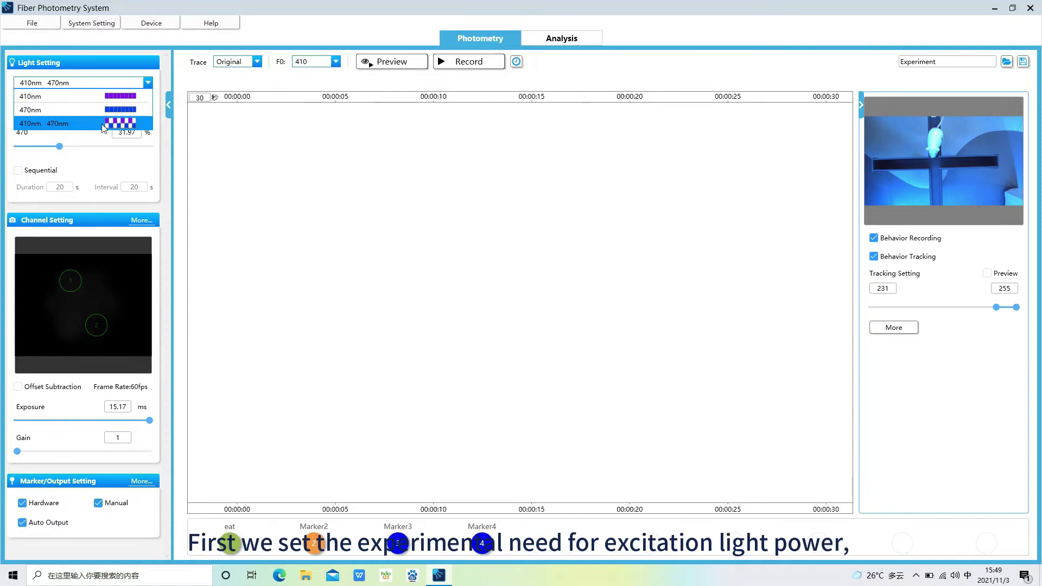
left_click(160, 128)
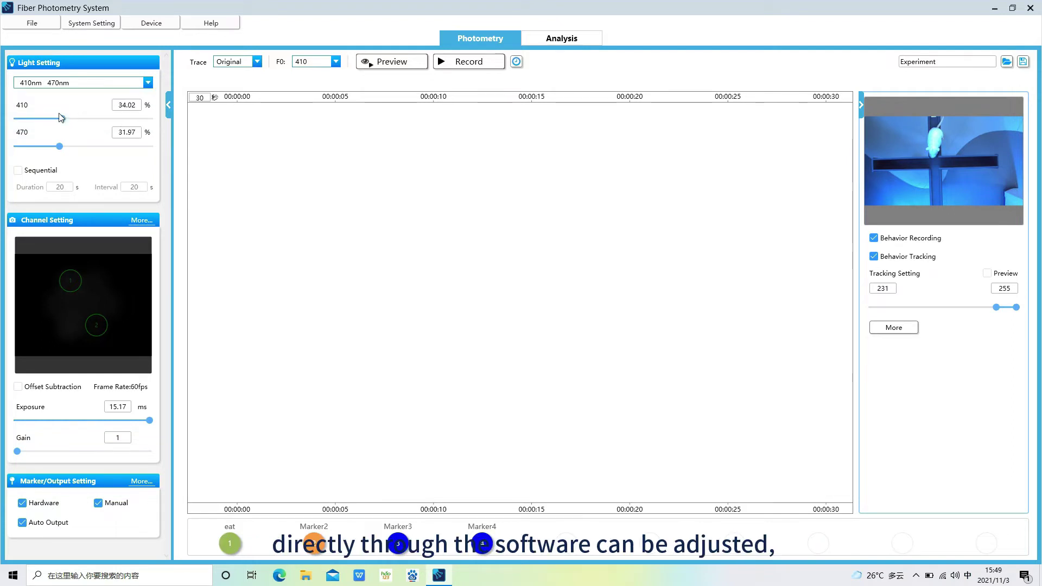
left_click_drag(63, 121, 66, 151)
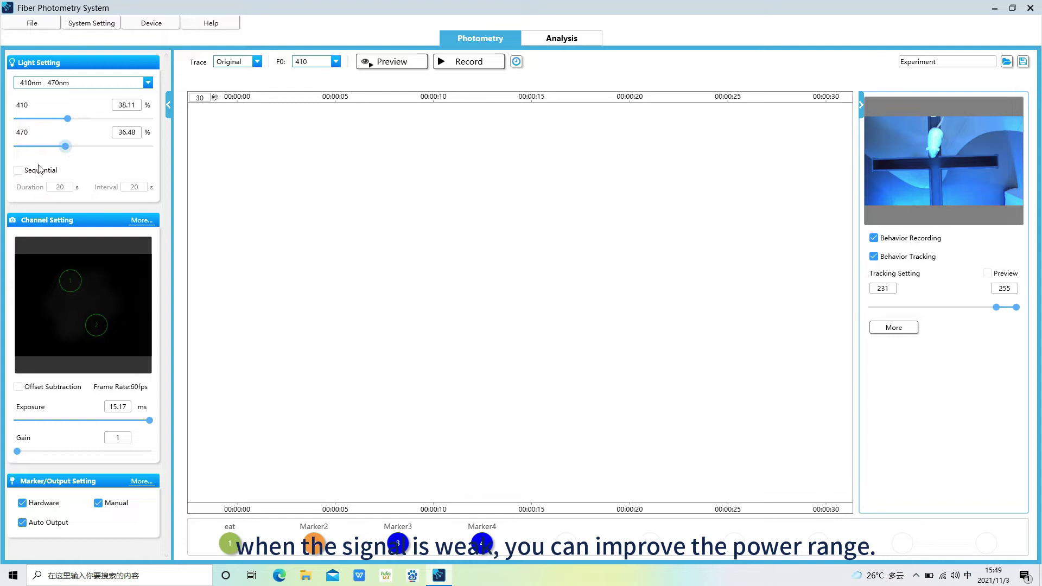
left_click(18, 170)
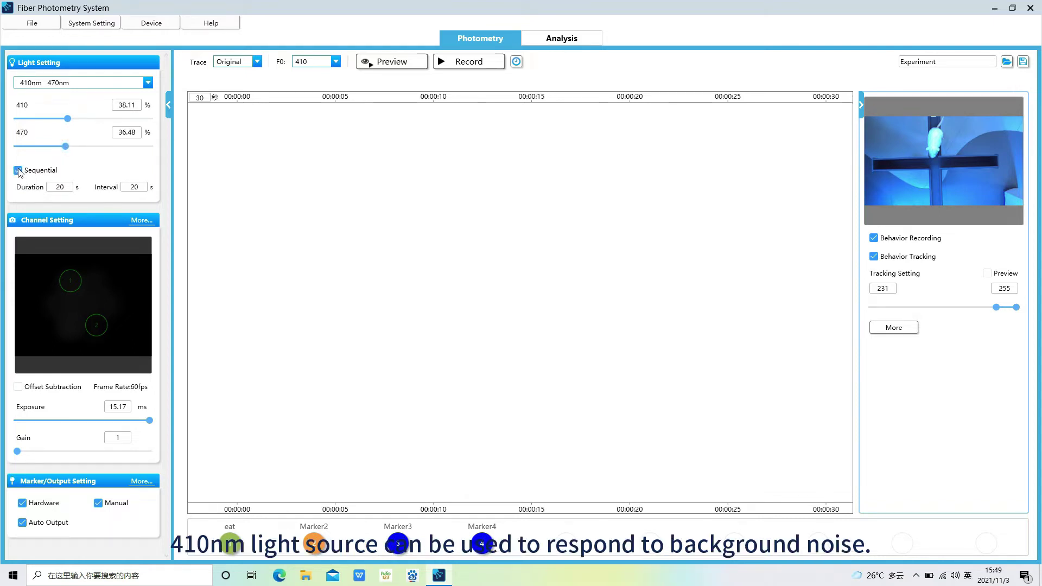
left_click(19, 170)
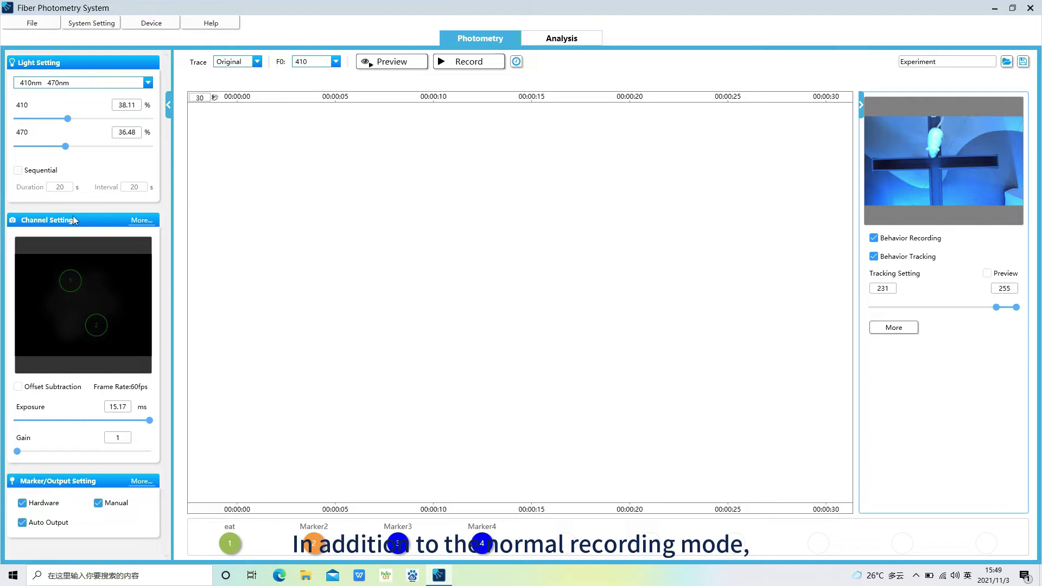
In Channel Setting, keep 60fps and raise gain to 100 to reveal the fibers
left_click(140, 221)
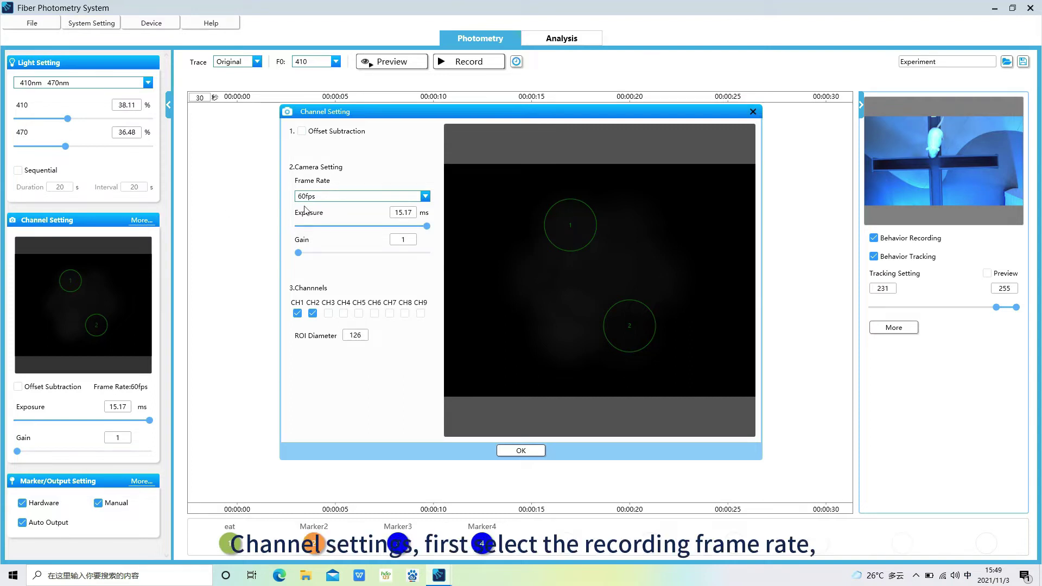
left_click(425, 196)
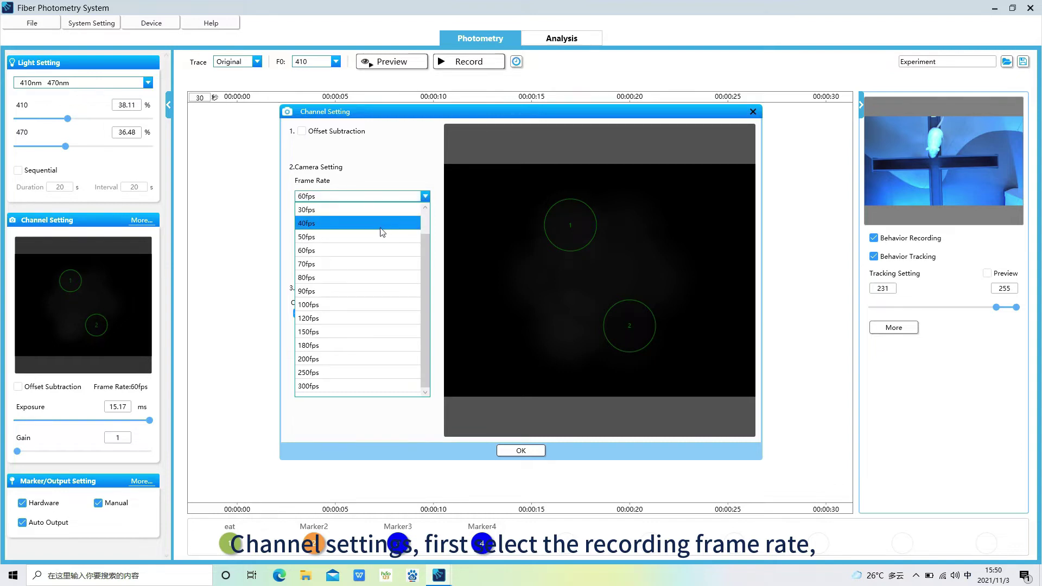
left_click(362, 250)
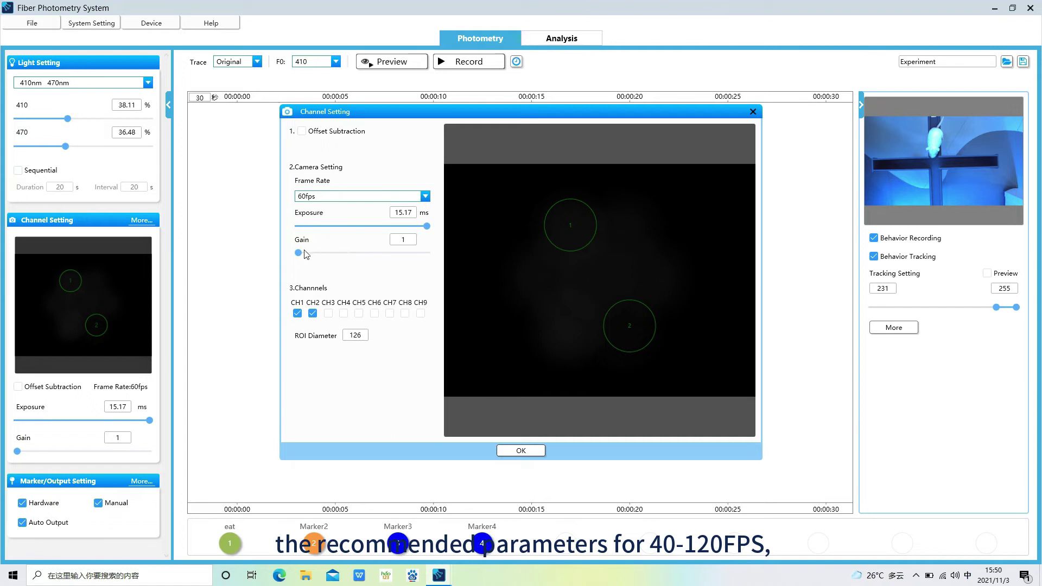
left_click_drag(297, 253, 433, 260)
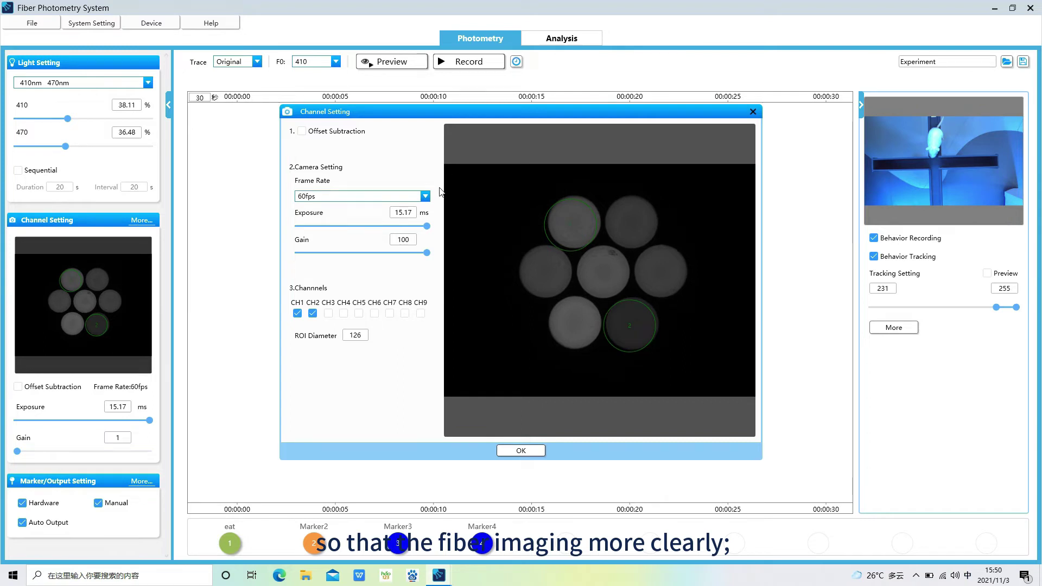
Center ROI circles 1 and 2 over their fibers, return gain to 1, and apply
left_click(579, 226)
left_click_drag(581, 226, 582, 224)
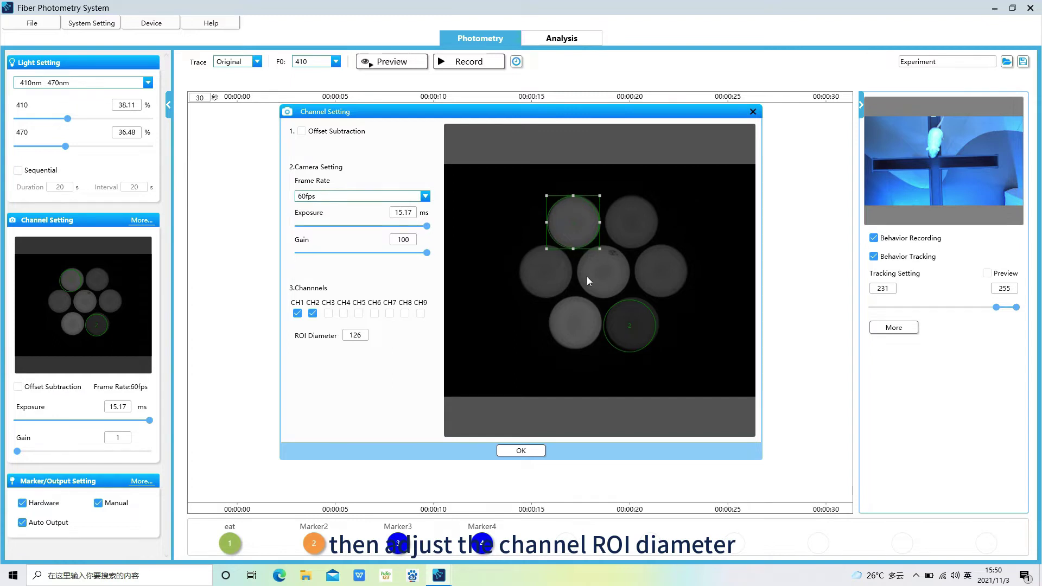
left_click_drag(617, 320, 620, 317)
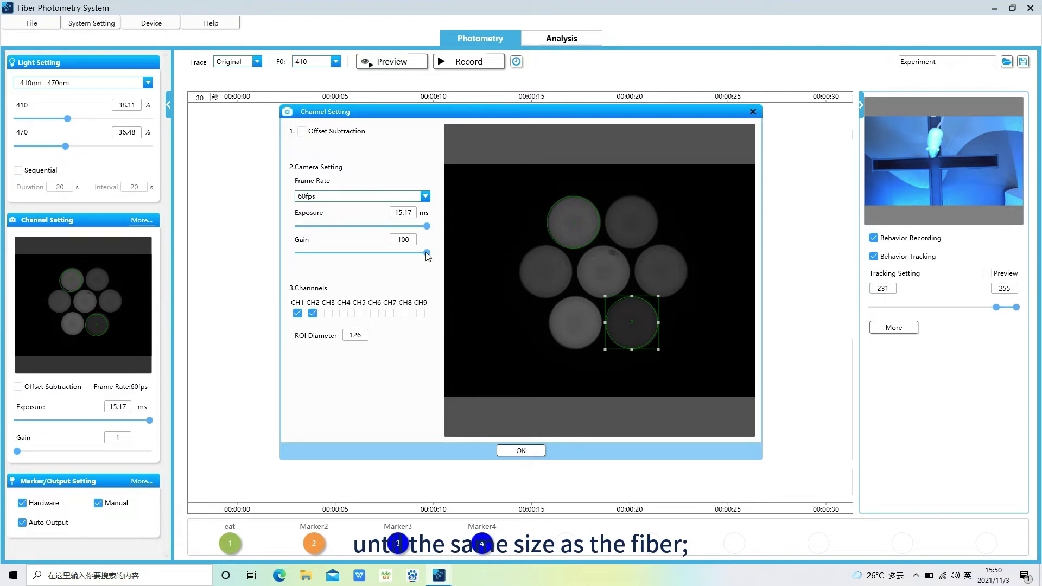
left_click_drag(427, 254, 281, 258)
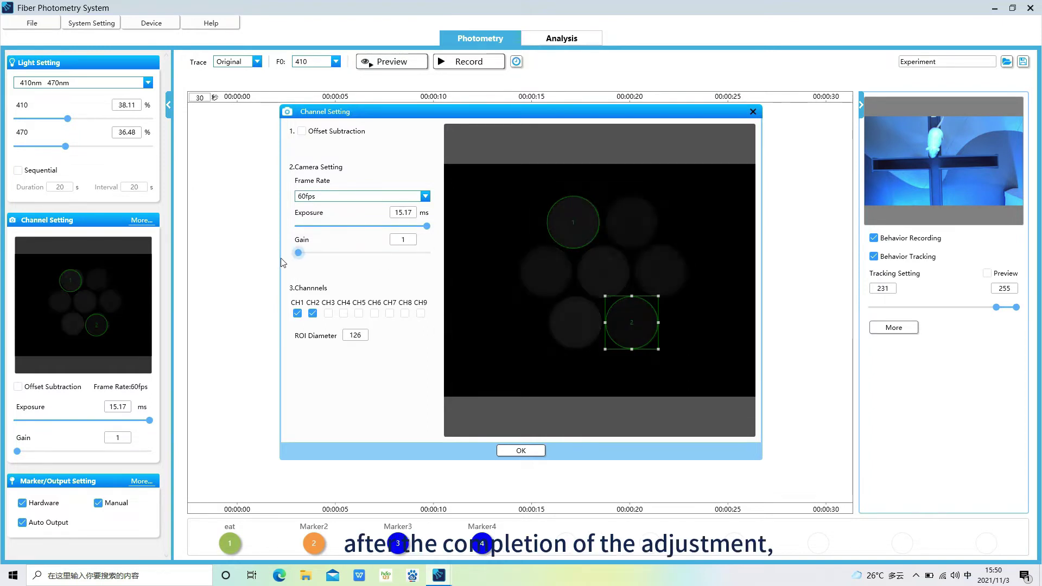
left_click(509, 451)
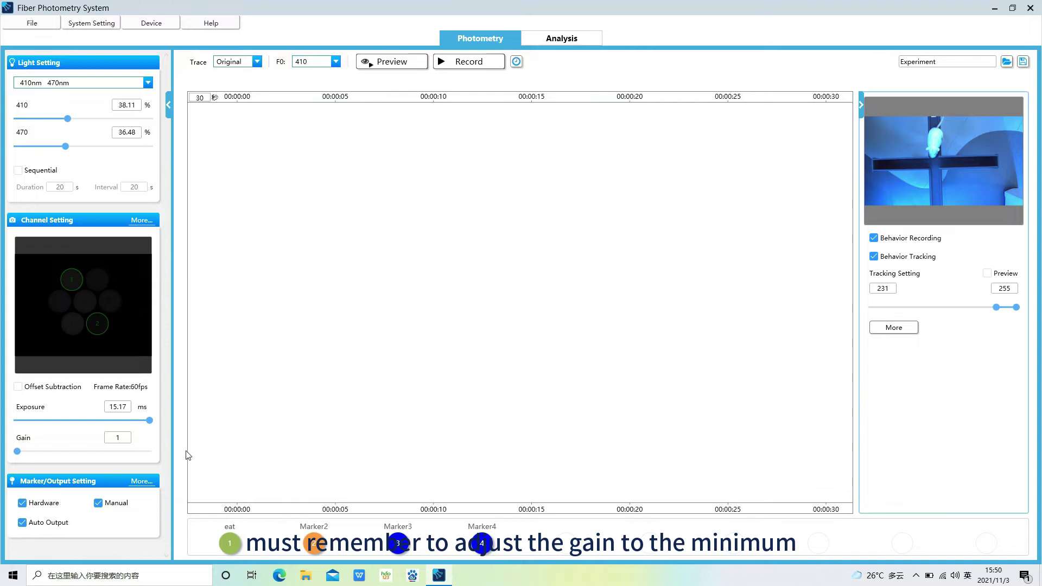
Reconfirm gain at the minimum of 1 and apply the channel settings again
left_click(142, 482)
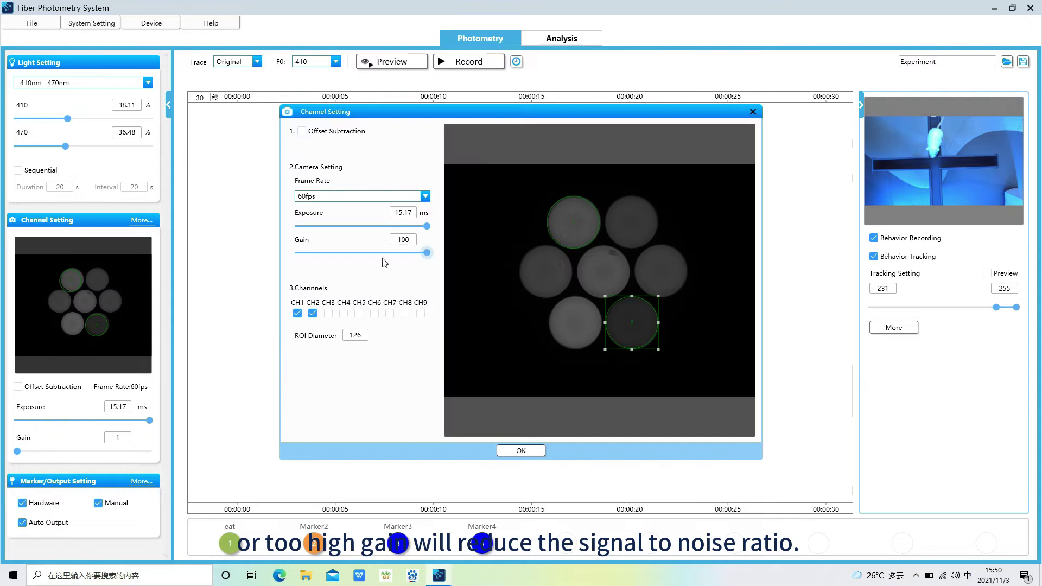
left_click_drag(386, 259, 280, 259)
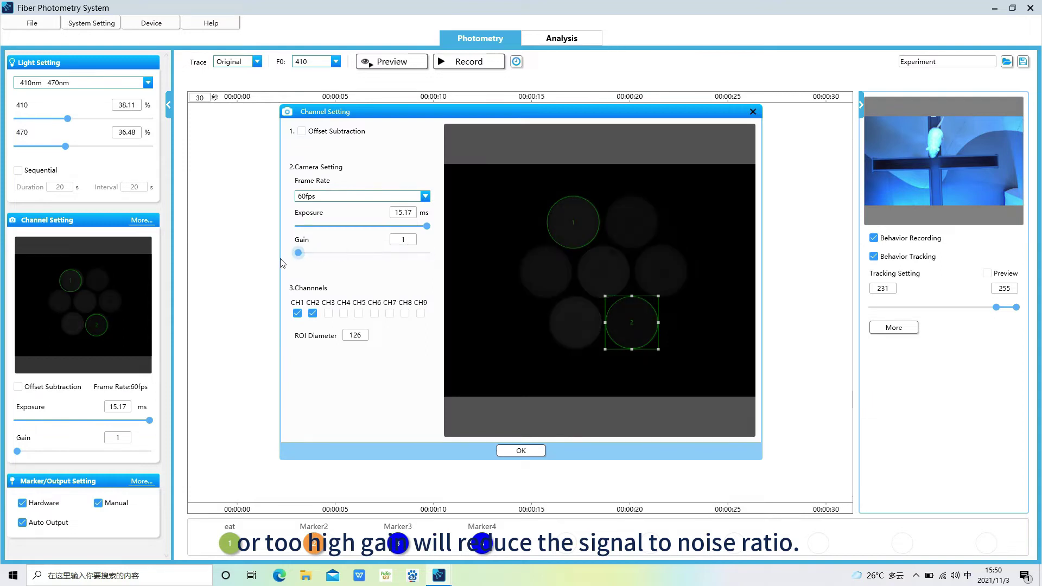
left_click(521, 450)
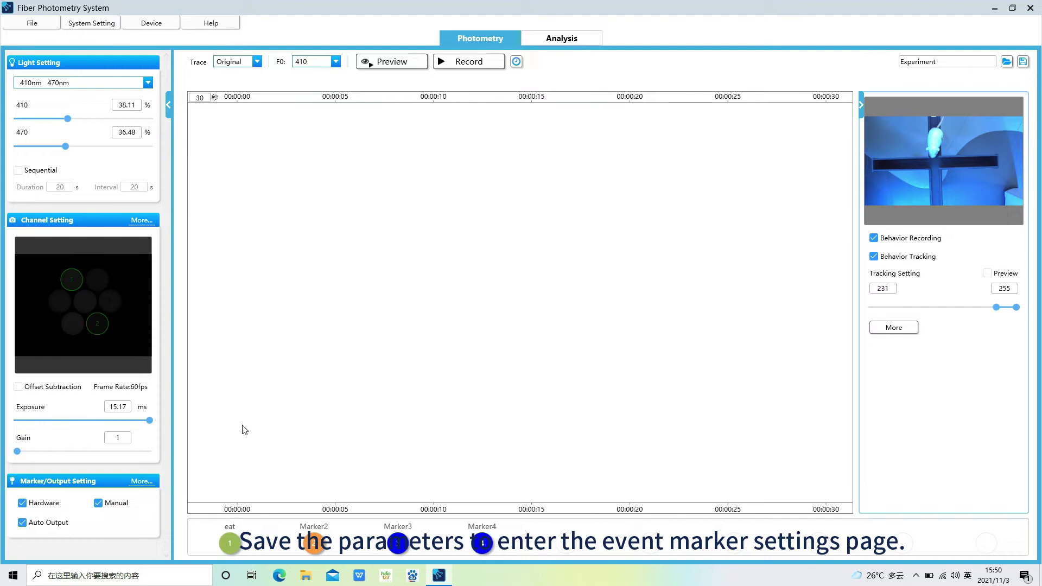
Open the Marker/Output settings and review which channels Input1 marks
left_click(142, 482)
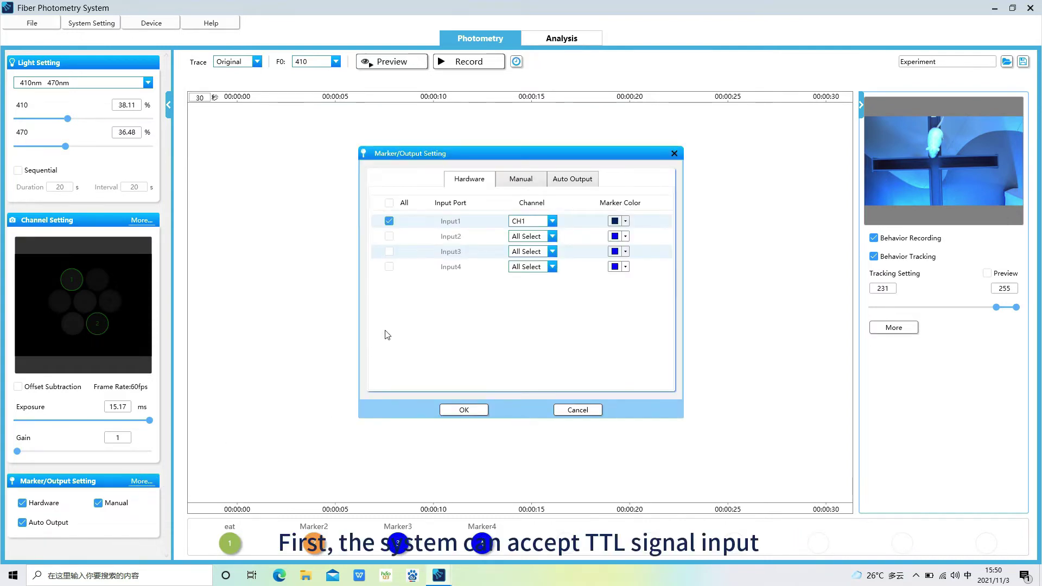
left_click(553, 221)
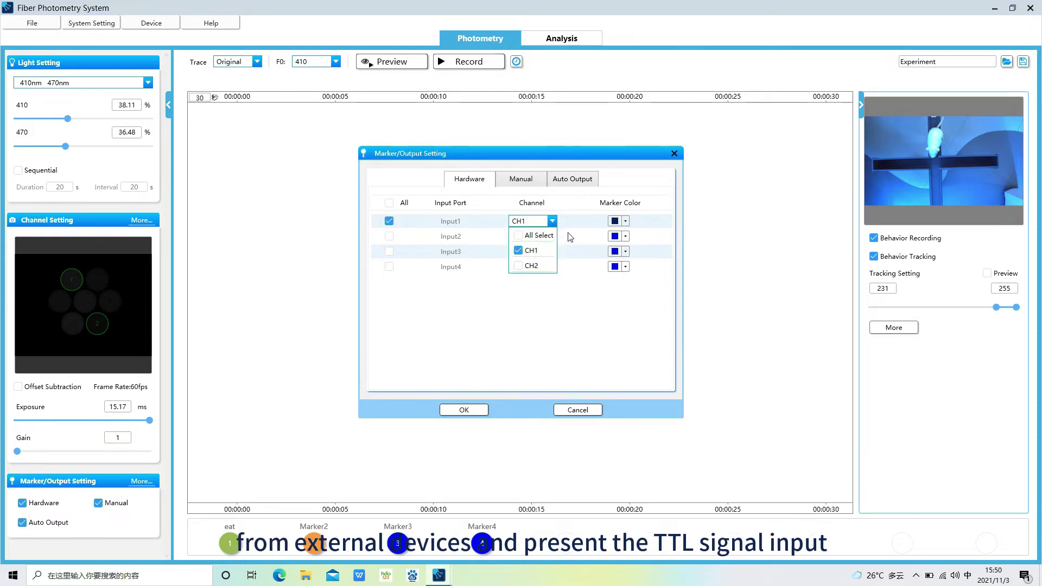
left_click(548, 237)
Set Input2 to mark all channels (CH1 and CH2) with a red marker color
left_click(547, 237)
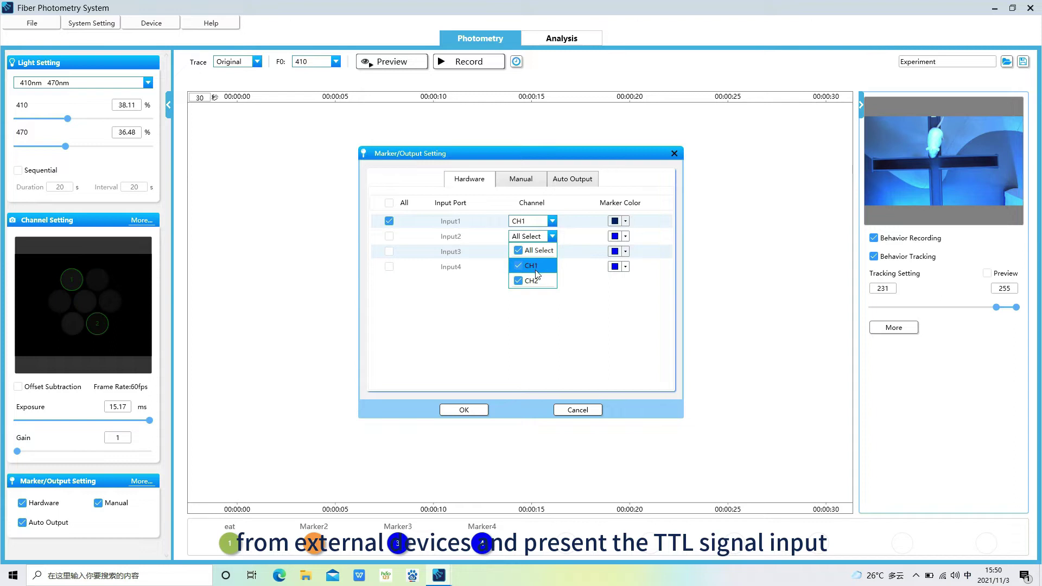
left_click(545, 252)
left_click(520, 265)
left_click(519, 266)
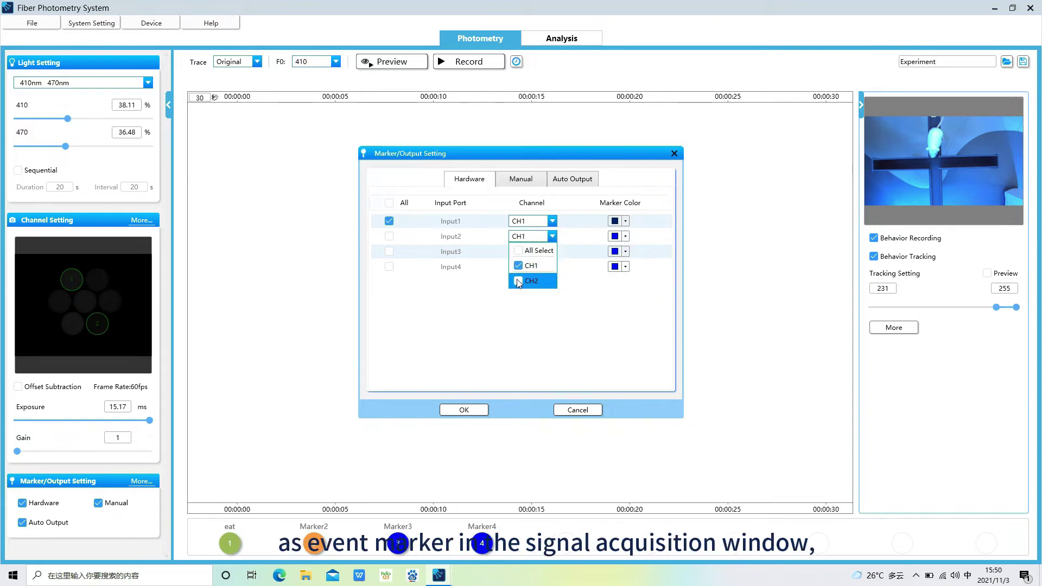
left_click(518, 281)
left_click(552, 305)
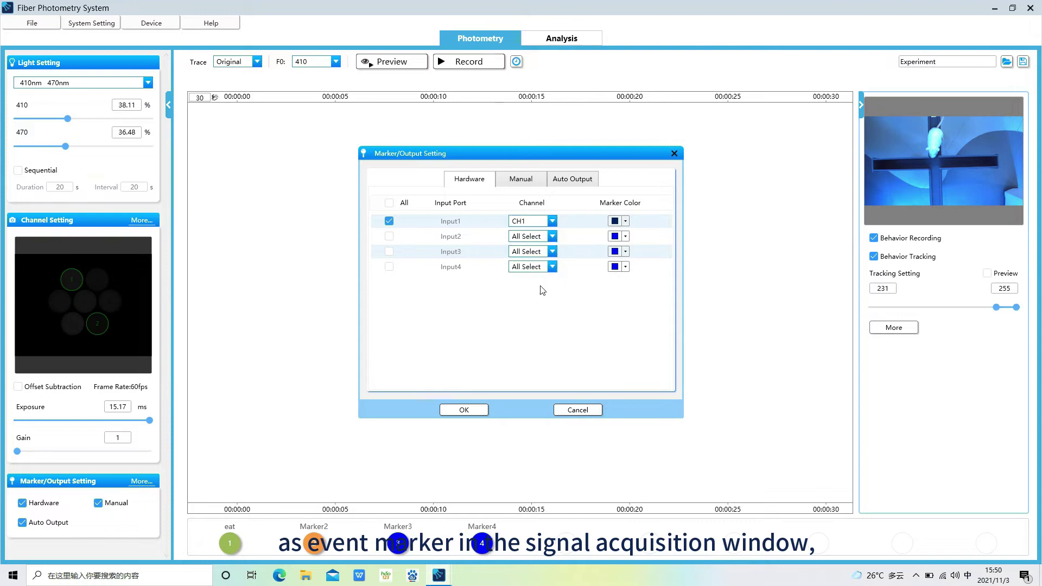
left_click(625, 238)
left_click(663, 276)
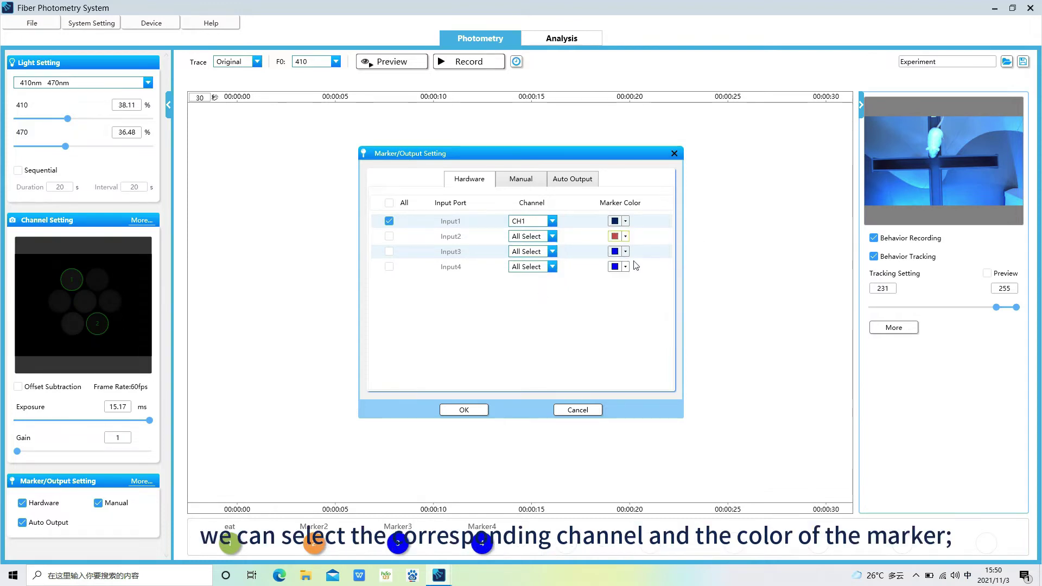
Review the eat and Marker2 manual markers' channels and hotkeys, then show Auto Output settings
left_click(519, 184)
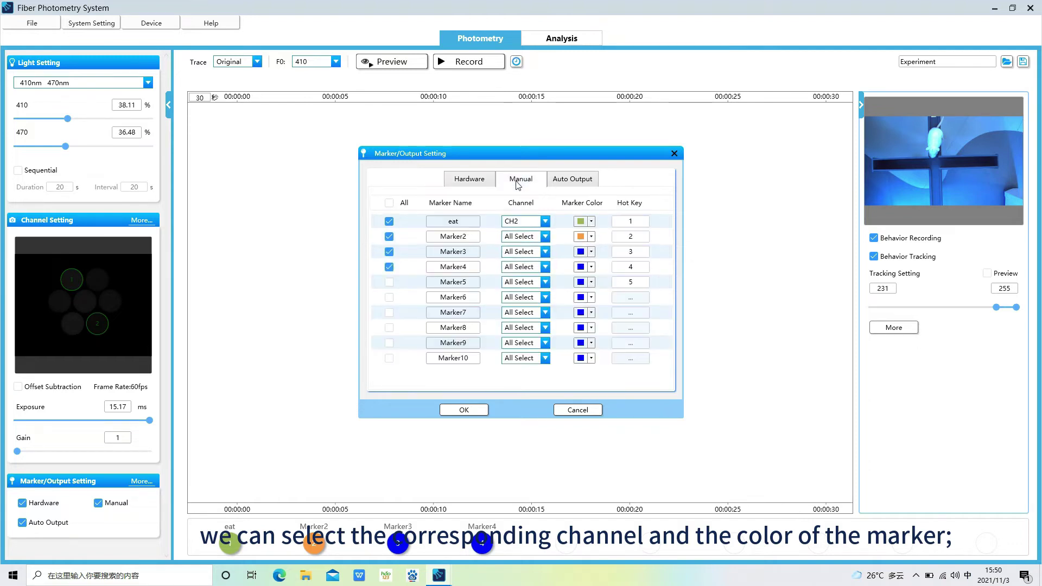
left_click(473, 221)
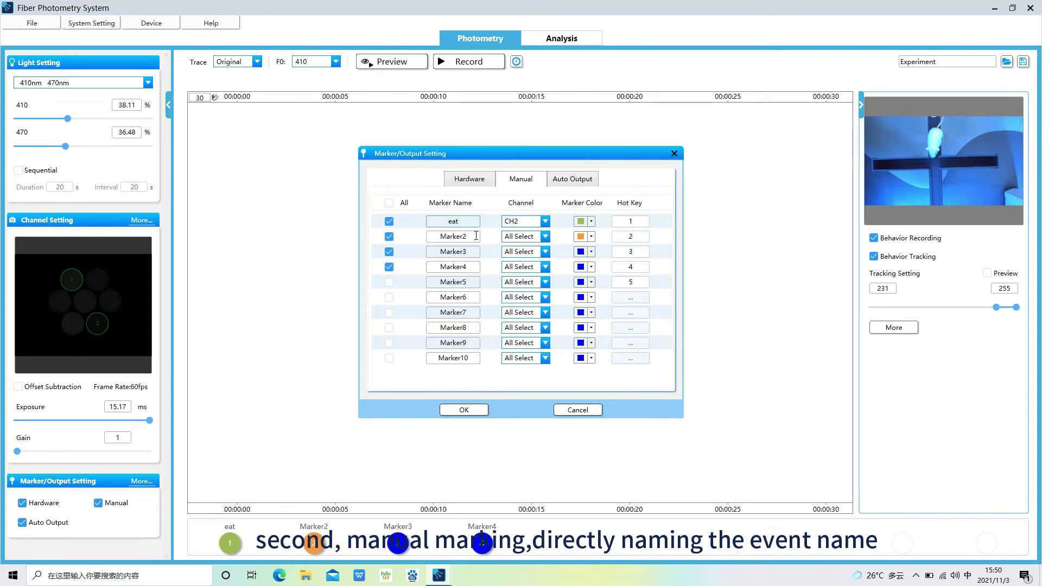
left_click(545, 237)
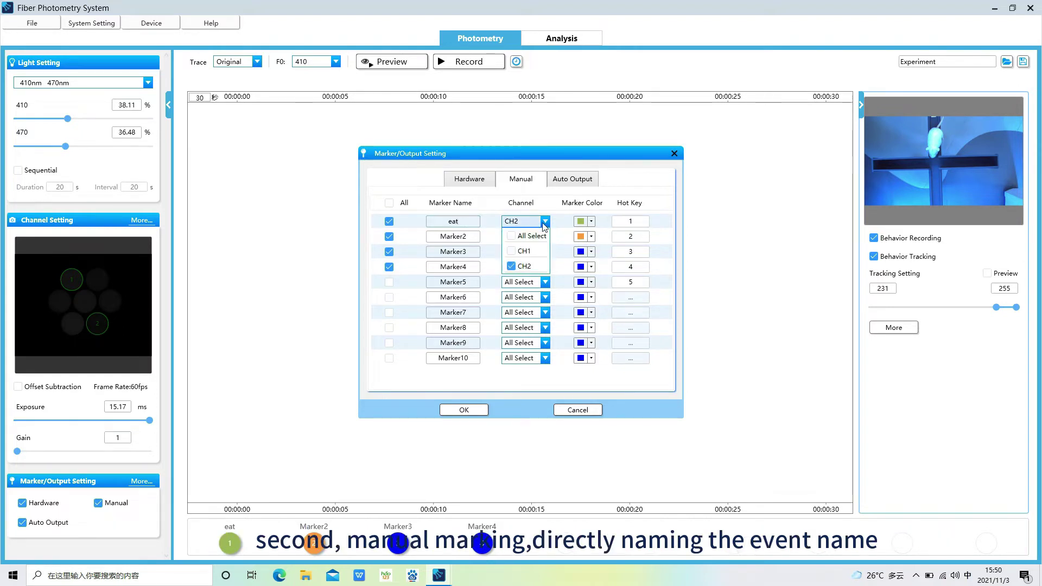
left_click(546, 238)
left_click(546, 237)
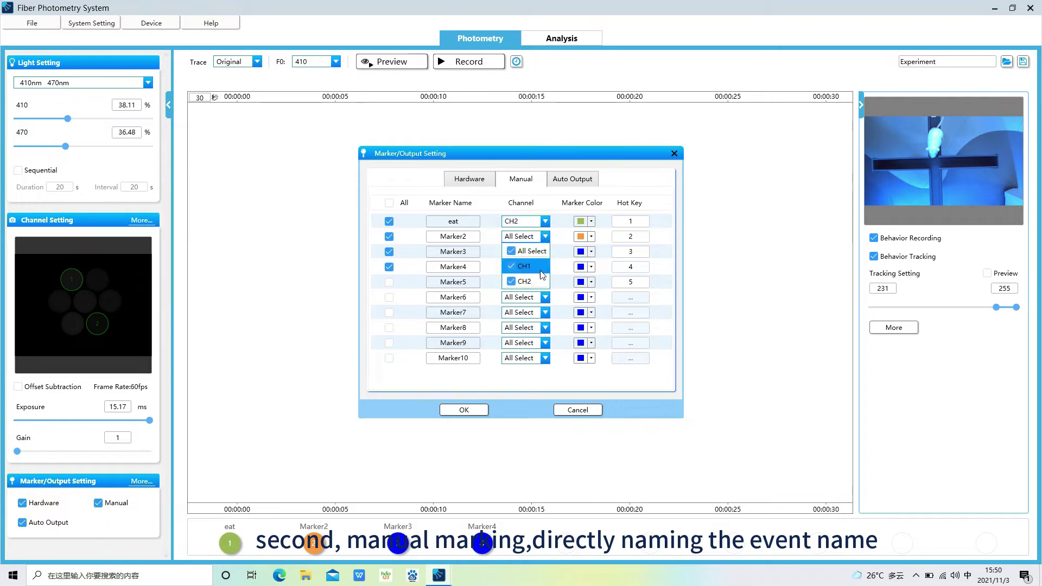
left_click(635, 222)
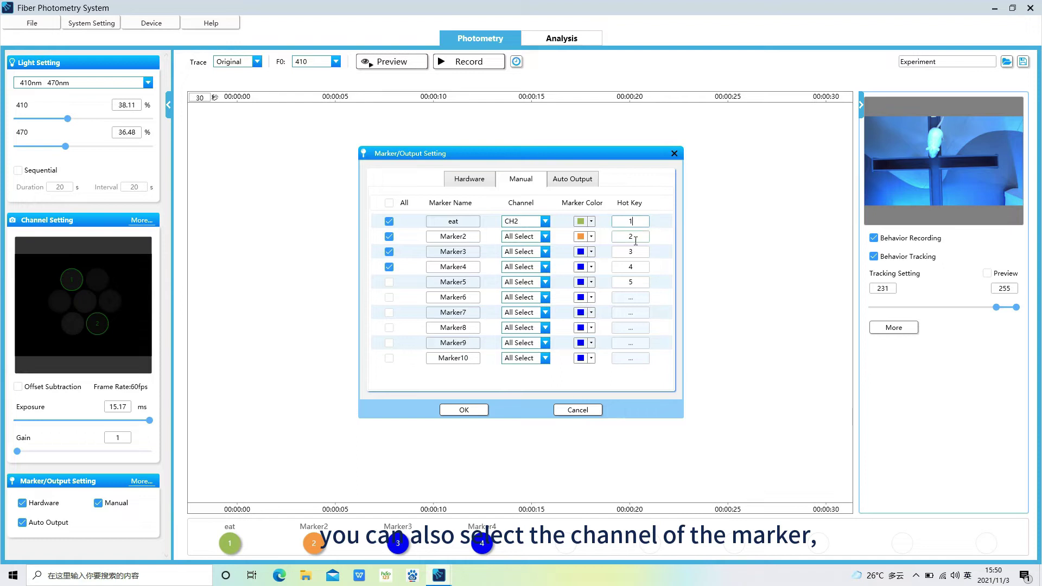
left_click(633, 237)
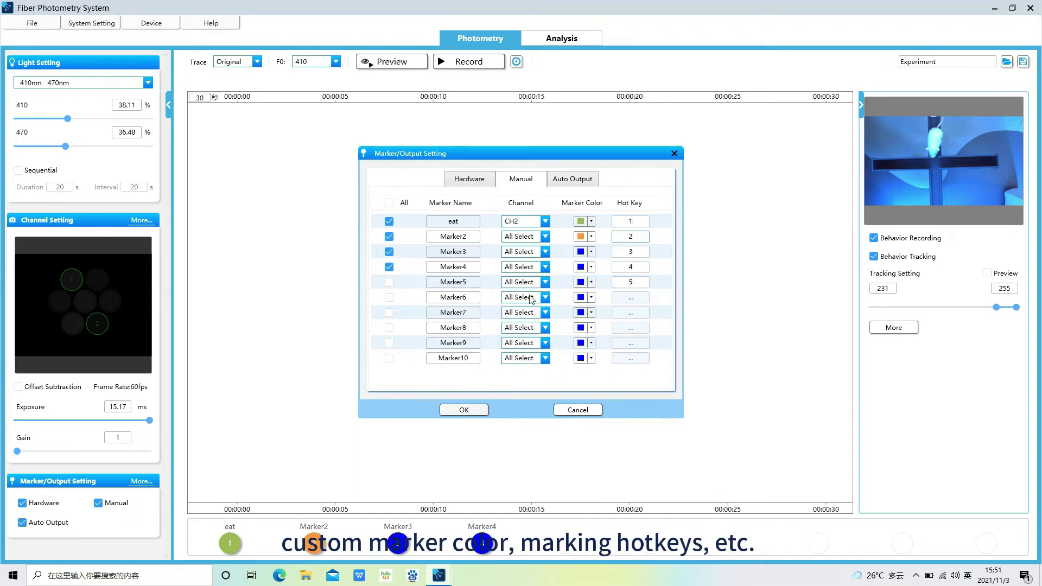
left_click(571, 183)
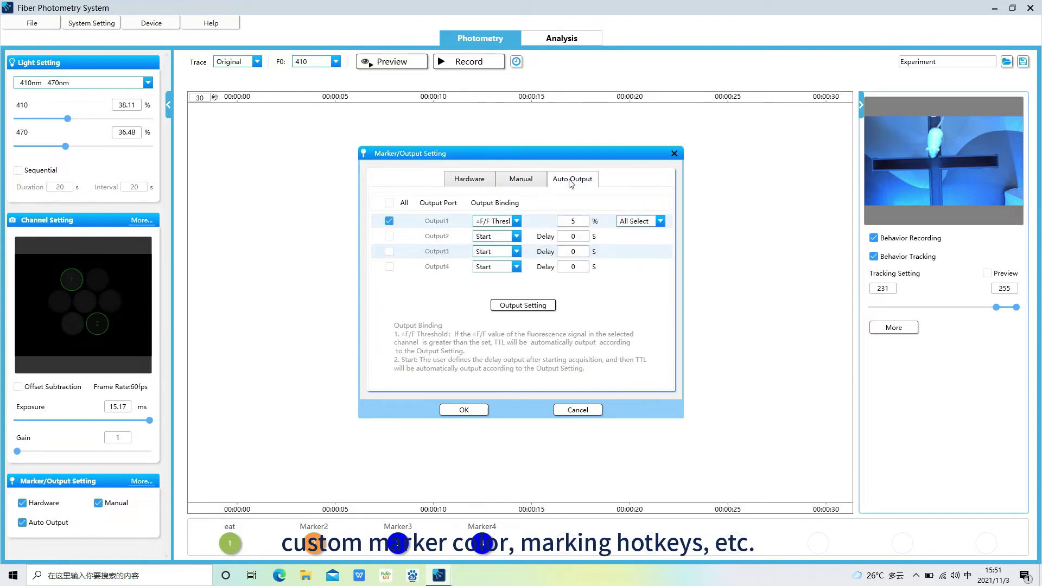
left_click(515, 221)
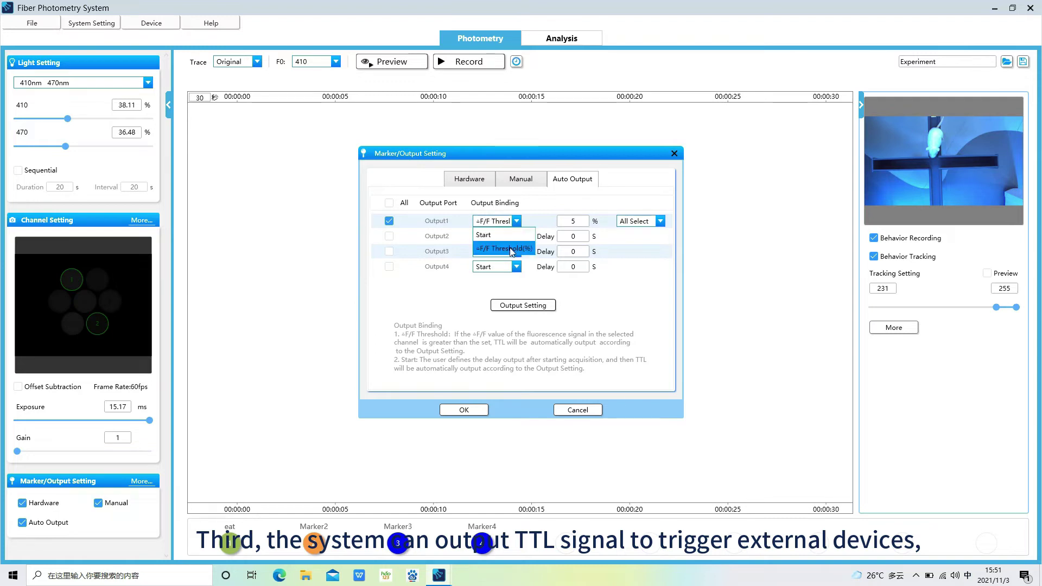
left_click(660, 223)
left_click(659, 219)
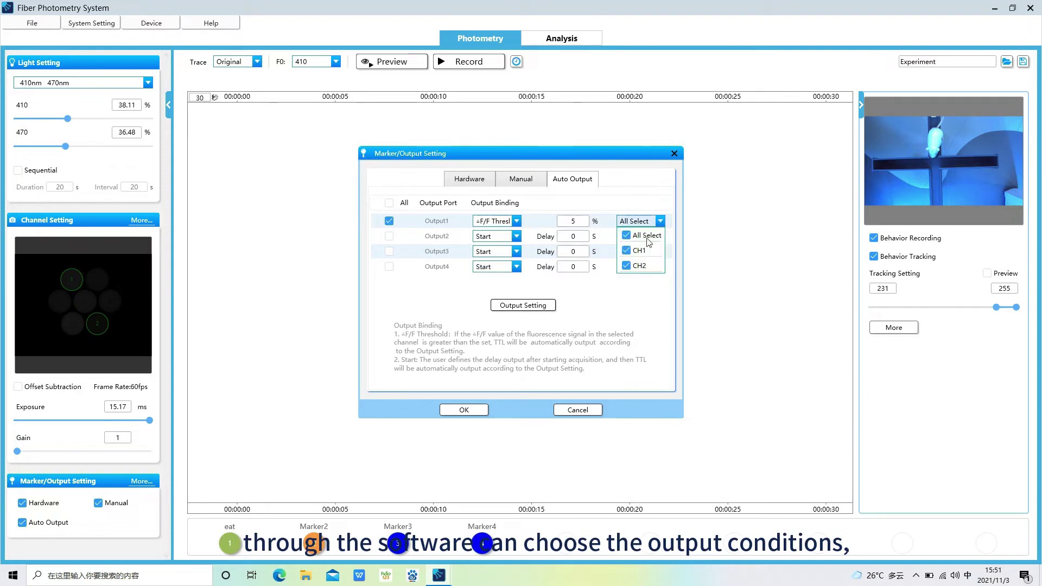
left_click(605, 287)
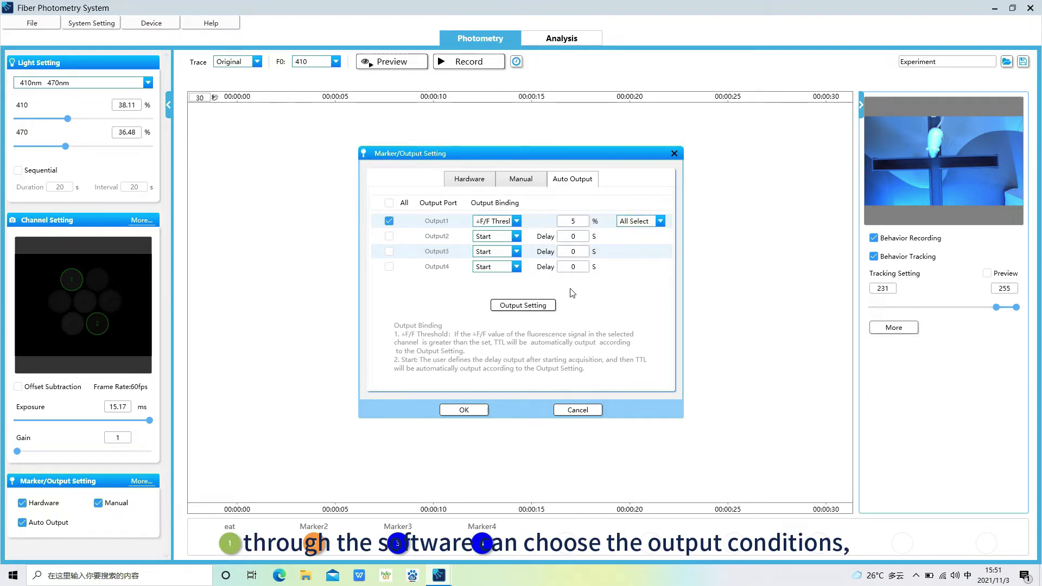
left_click(523, 307)
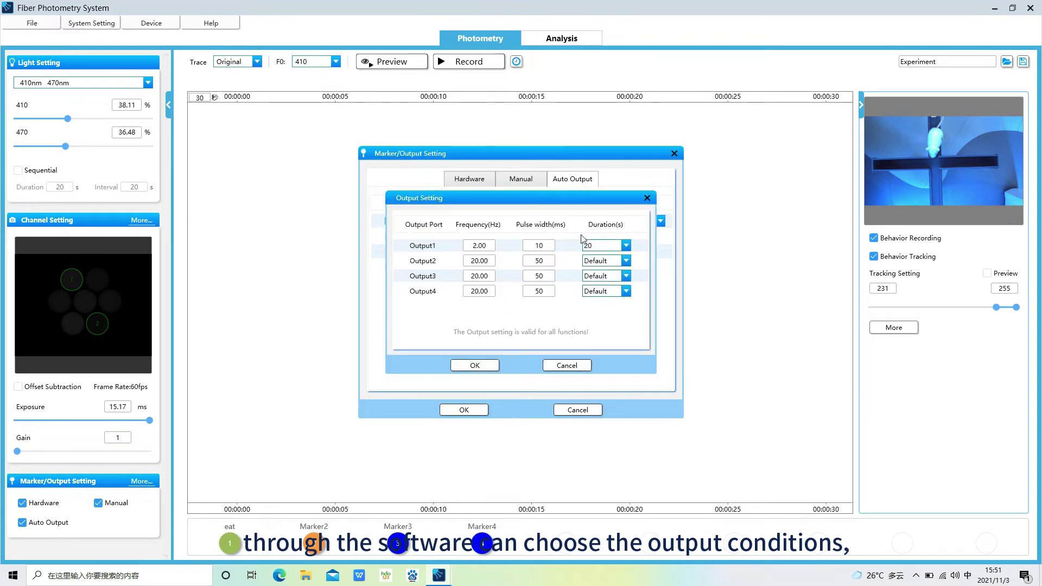
left_click(625, 246)
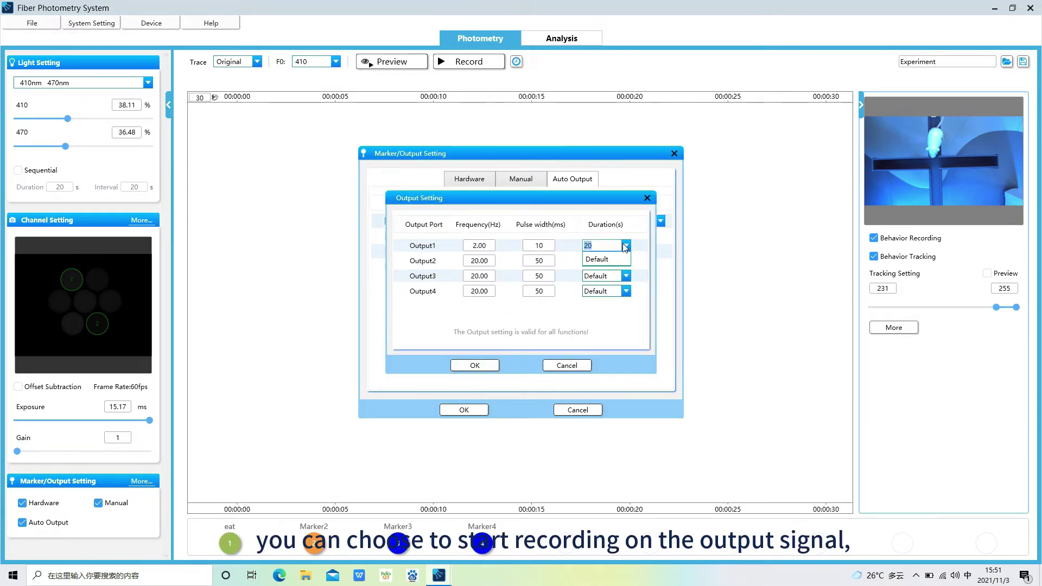
left_click(626, 247)
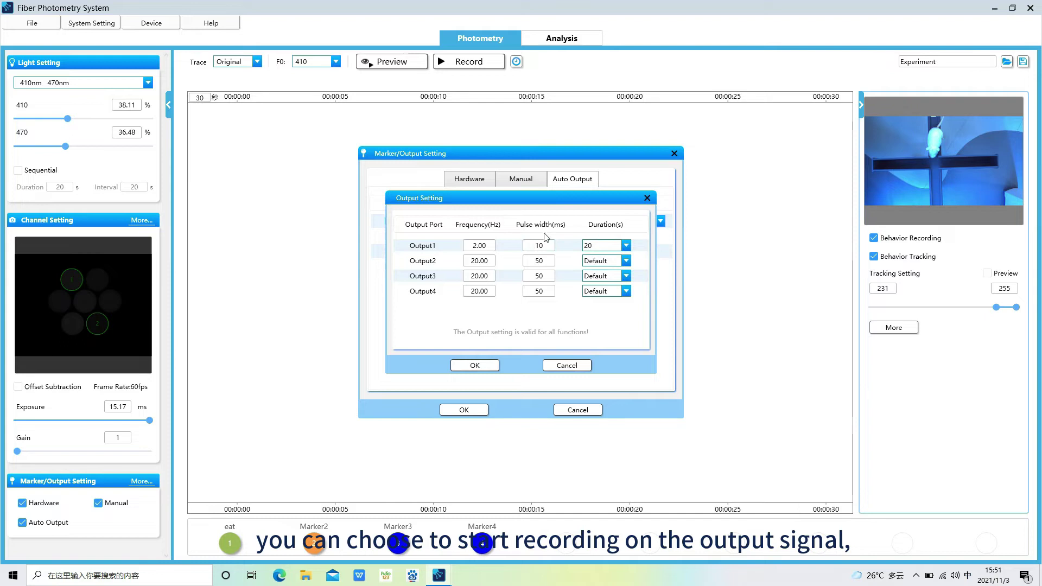
left_click(475, 366)
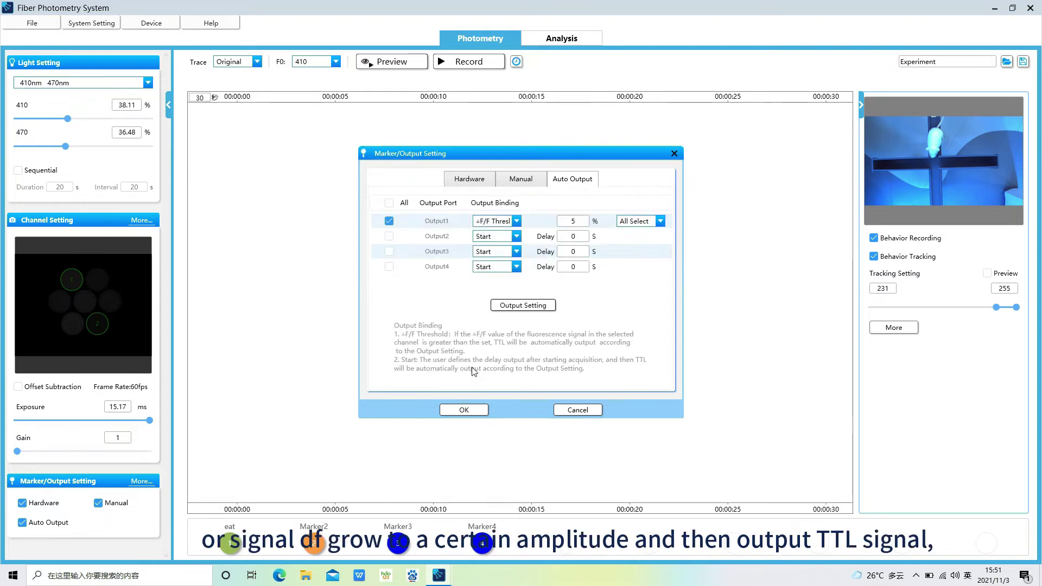
Start the preview, zoom out the CH1 and CH2 axes twice each, and restart acquisition
left_click(465, 411)
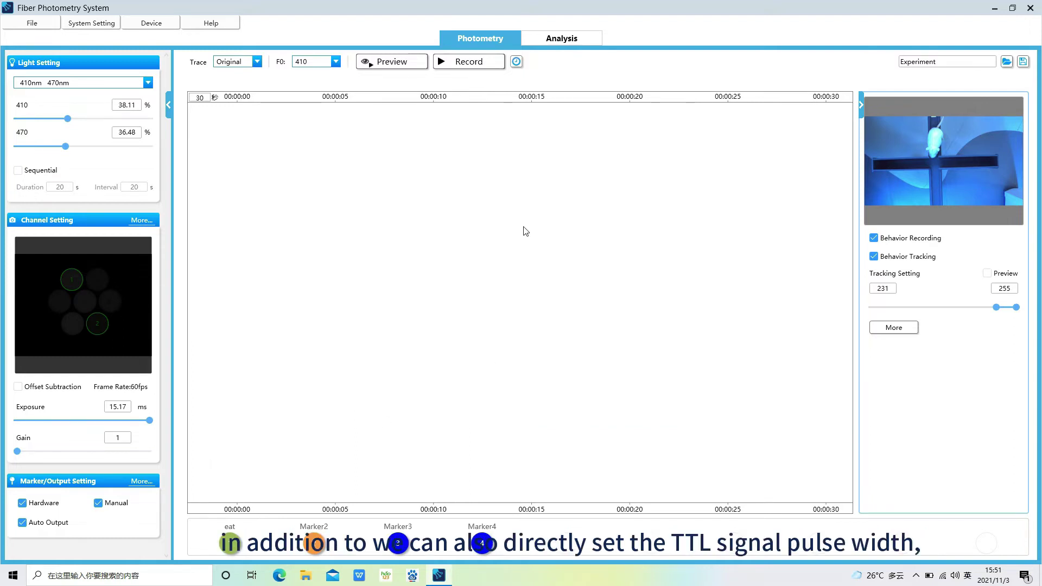
left_click(458, 63)
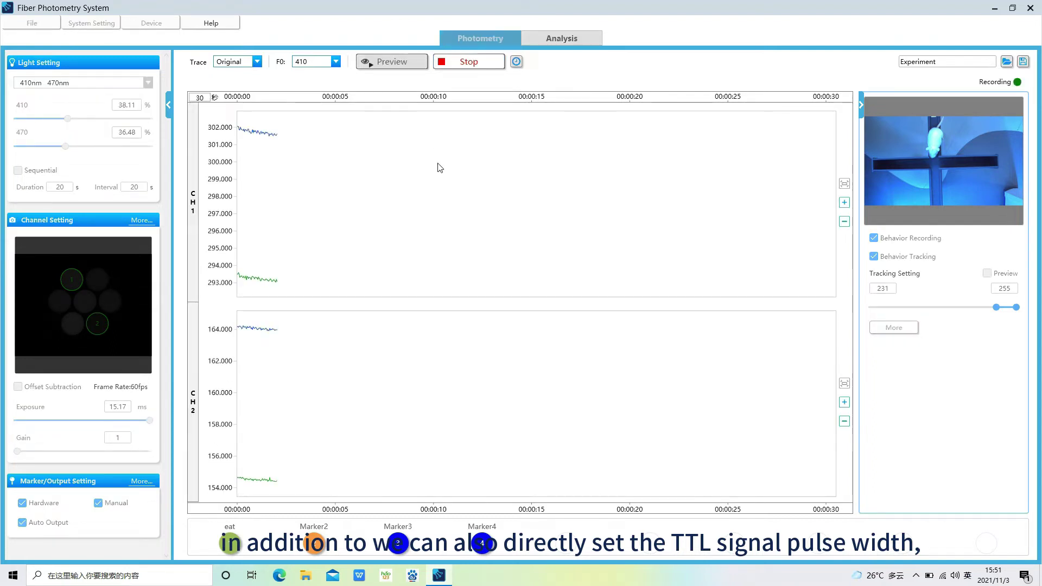
left_click(845, 222)
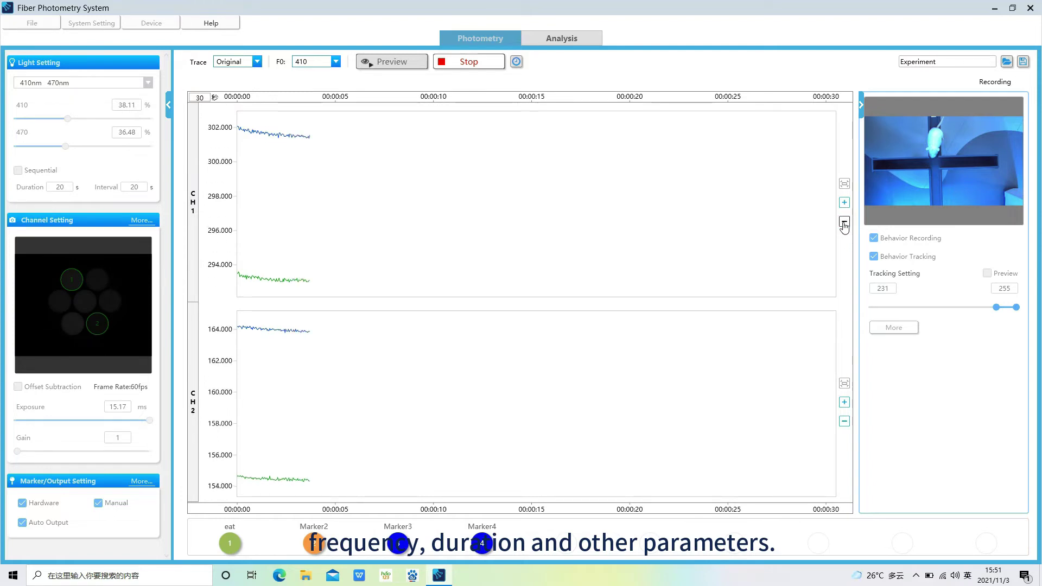
left_click(845, 223)
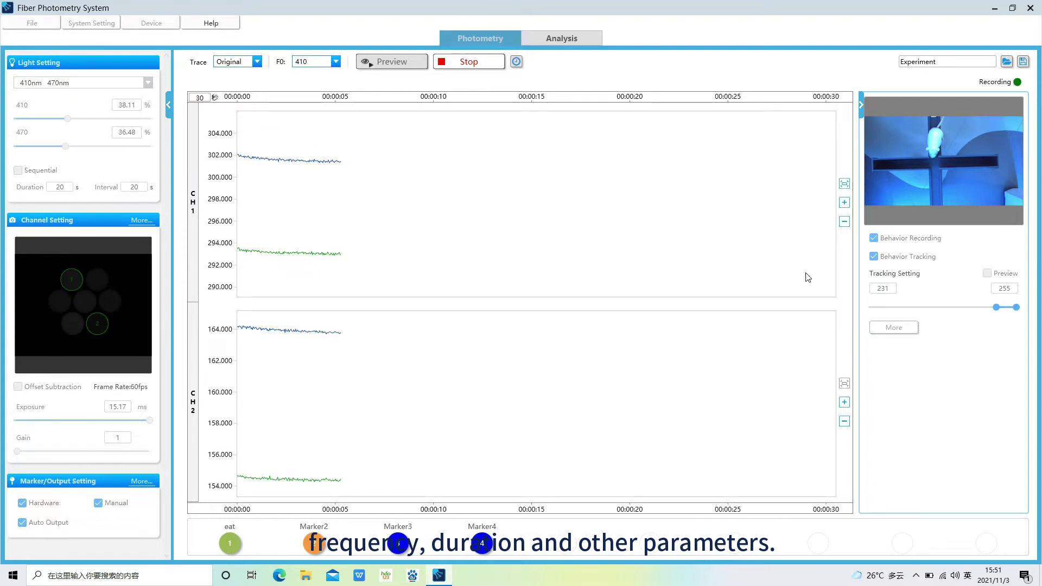
left_click(845, 423)
left_click(845, 423)
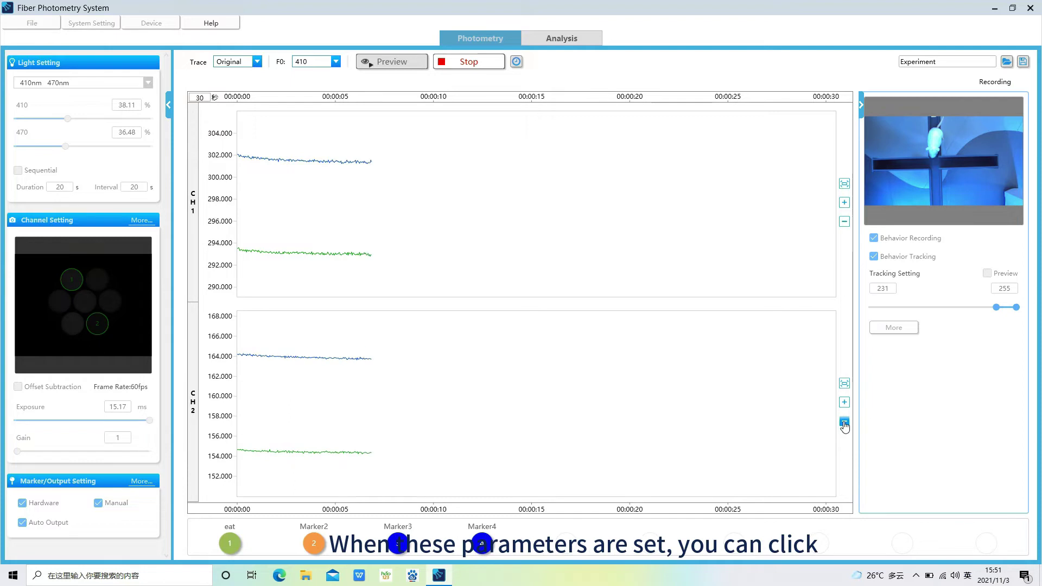
left_click(468, 62)
left_click(469, 66)
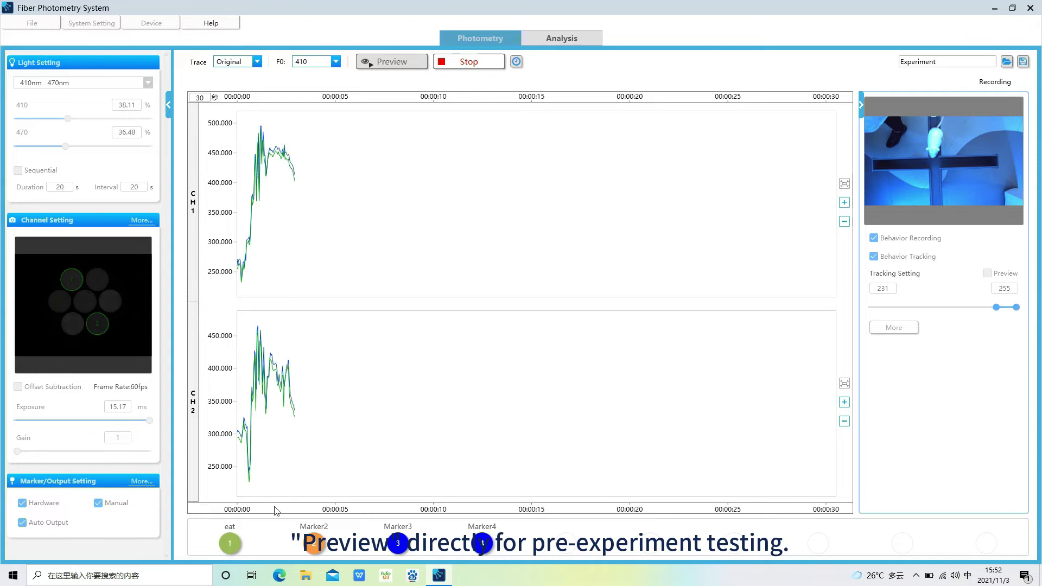
Mark eat, Marker2, Marker3 and Marker4 events on the live traces
left_click(226, 541)
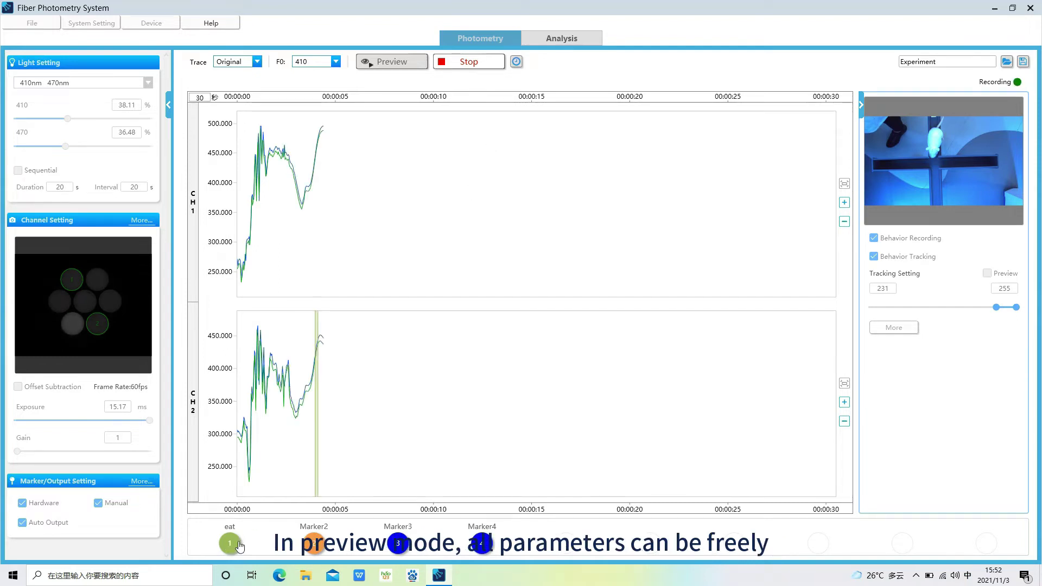
left_click(321, 546)
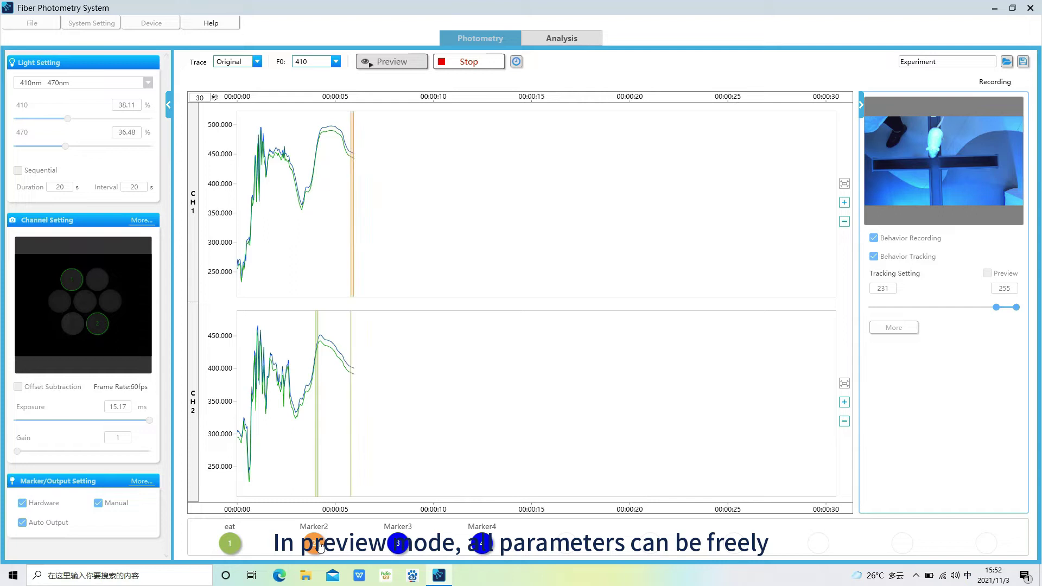
left_click(404, 548)
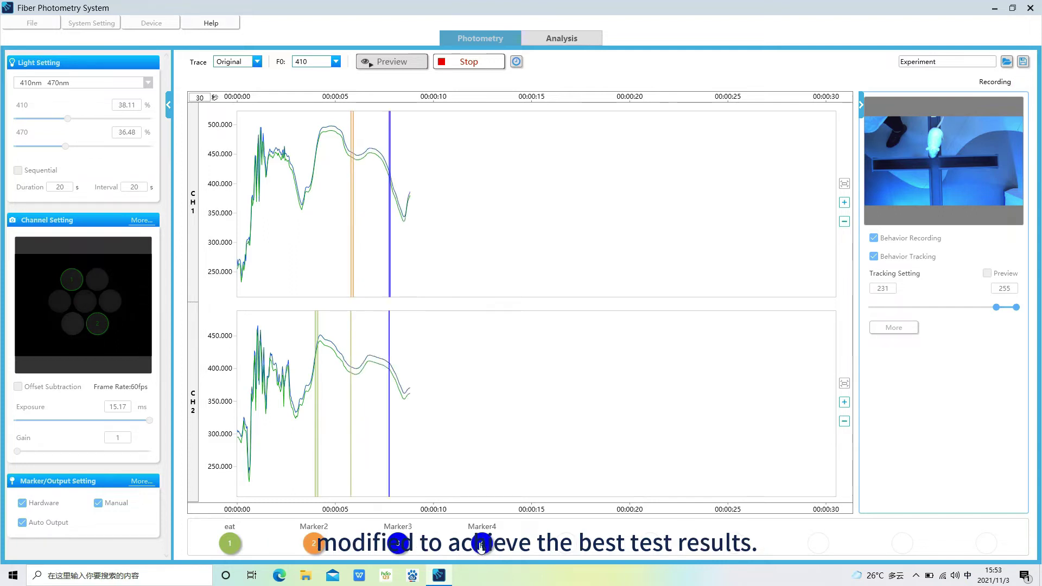
left_click(480, 545)
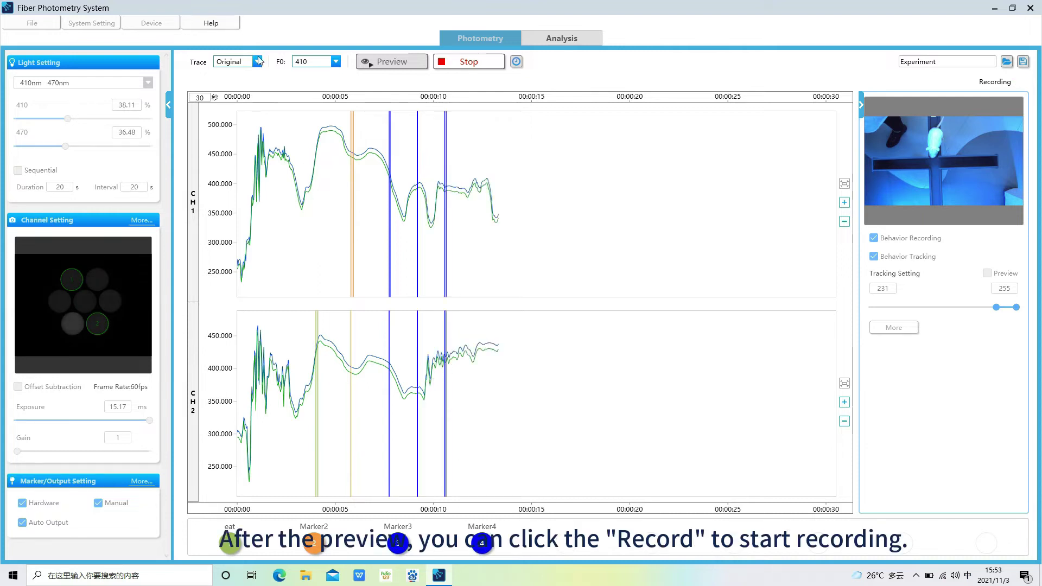
Display traces as ΔF/F and try a 0–30 s baseline window as F0
left_click(238, 61)
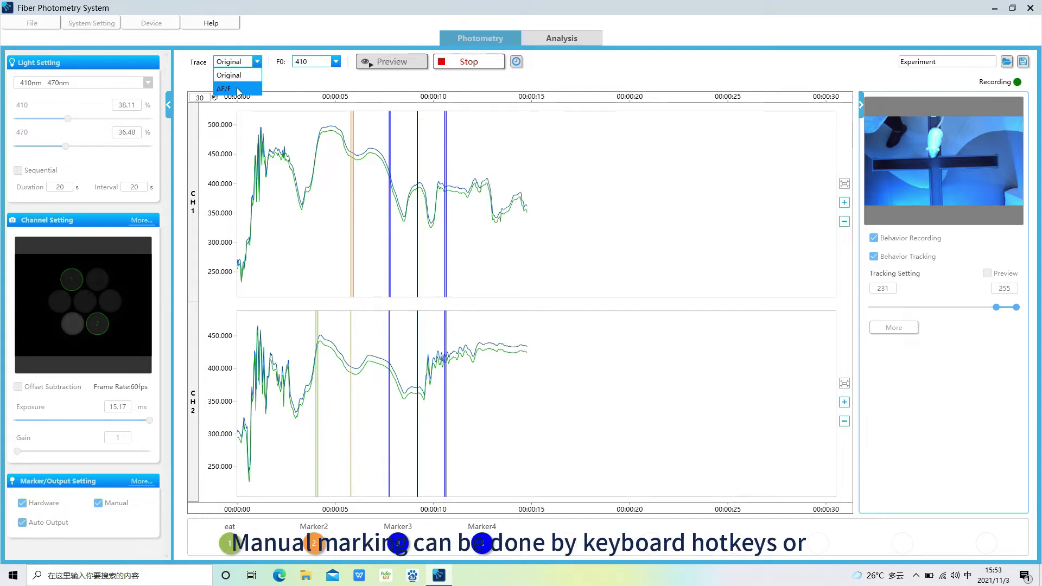
left_click(238, 89)
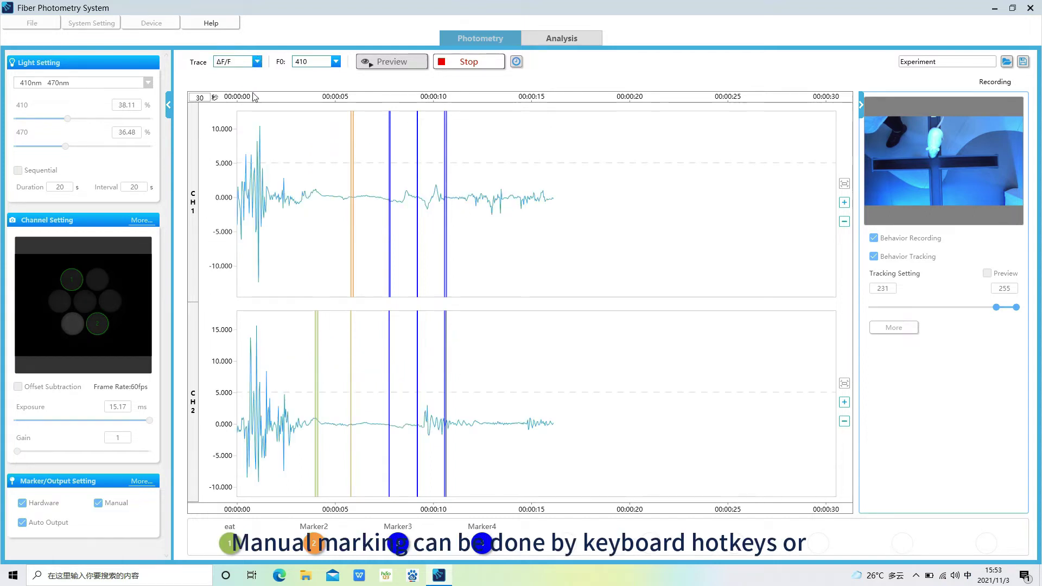
left_click(336, 62)
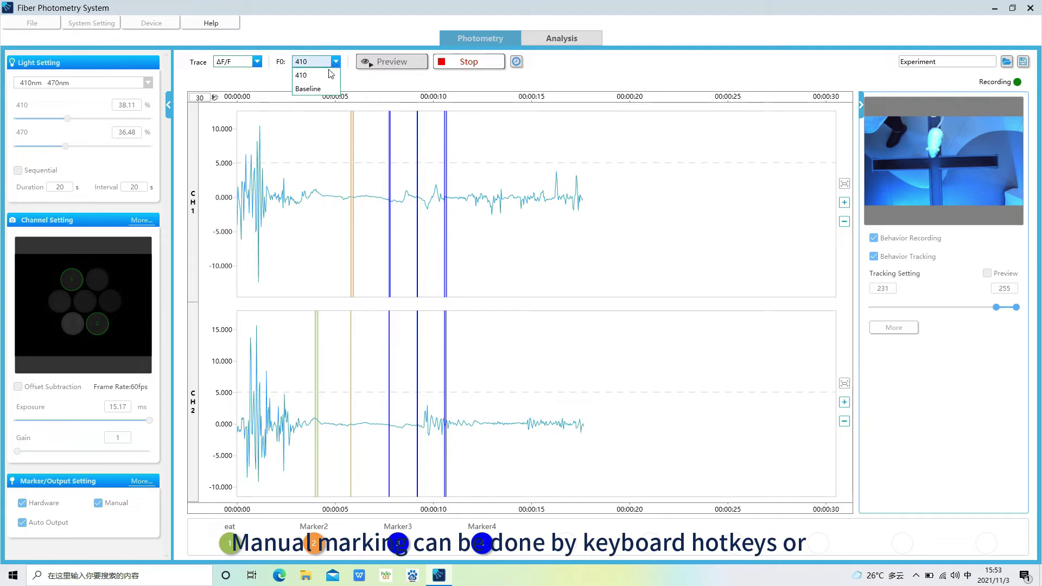
left_click(310, 86)
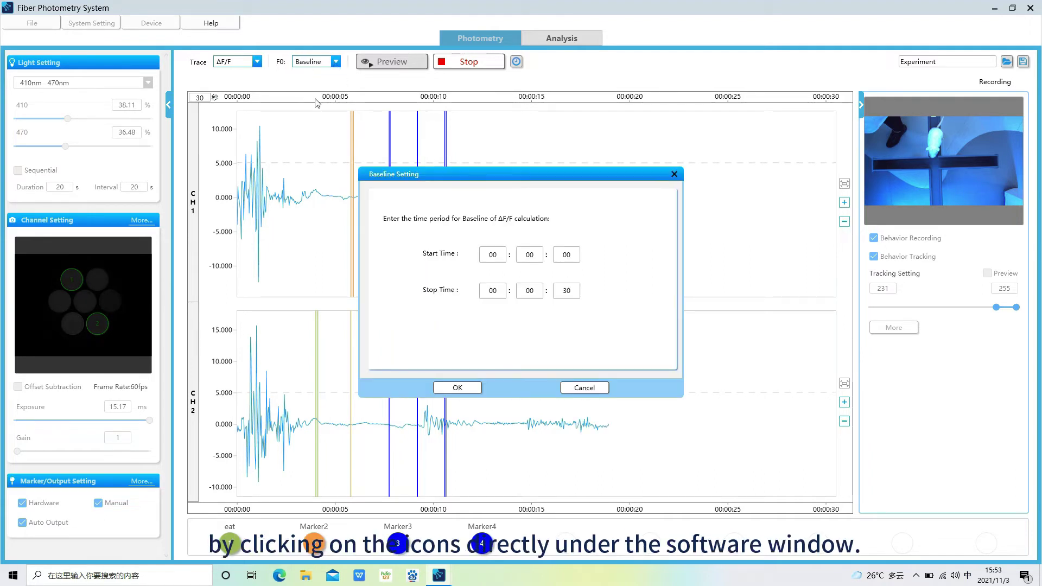
left_click(456, 387)
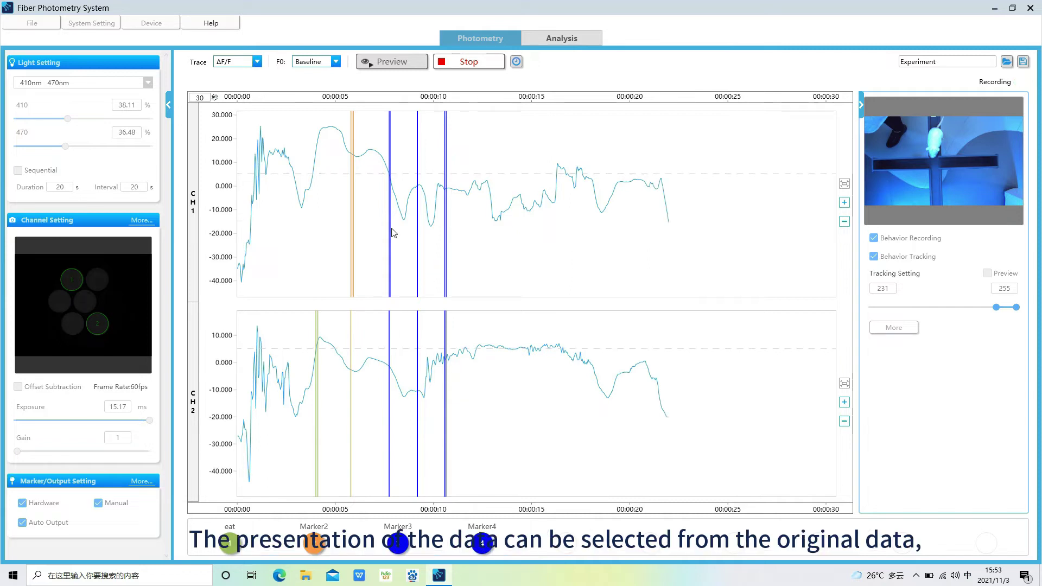
Switch F0 back to the 410 signal, then stop and save the recording
left_click(333, 66)
left_click(318, 74)
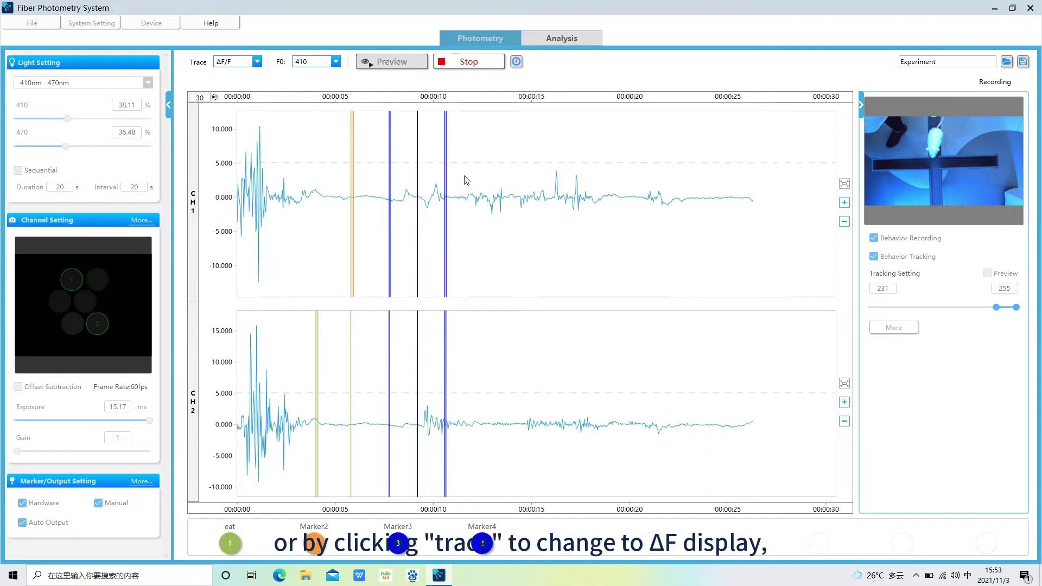
left_click(484, 65)
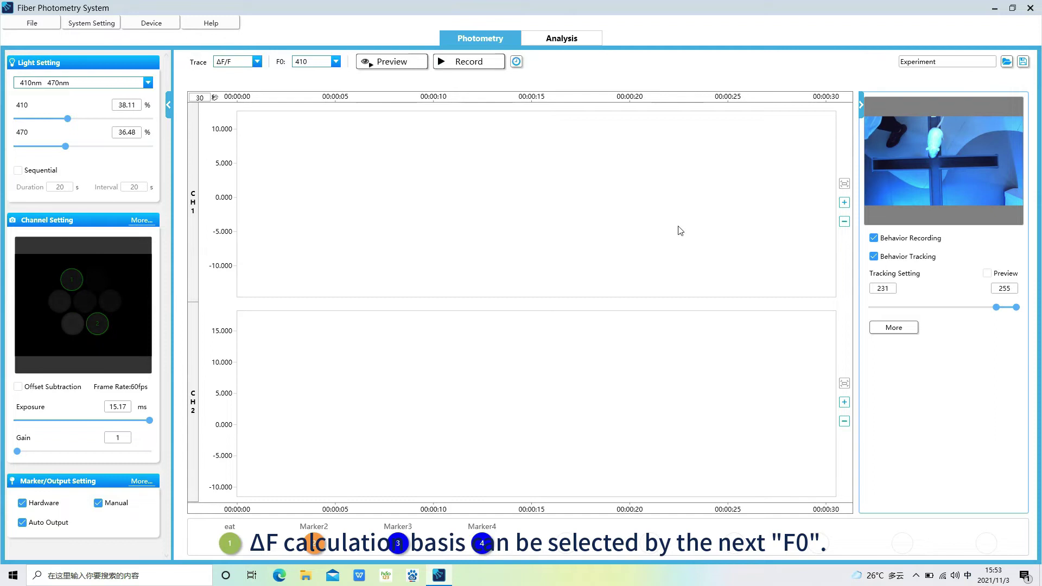
Confirm the behavior camera's output port settings and check the tracking overlay preview, then turn it off
left_click(894, 328)
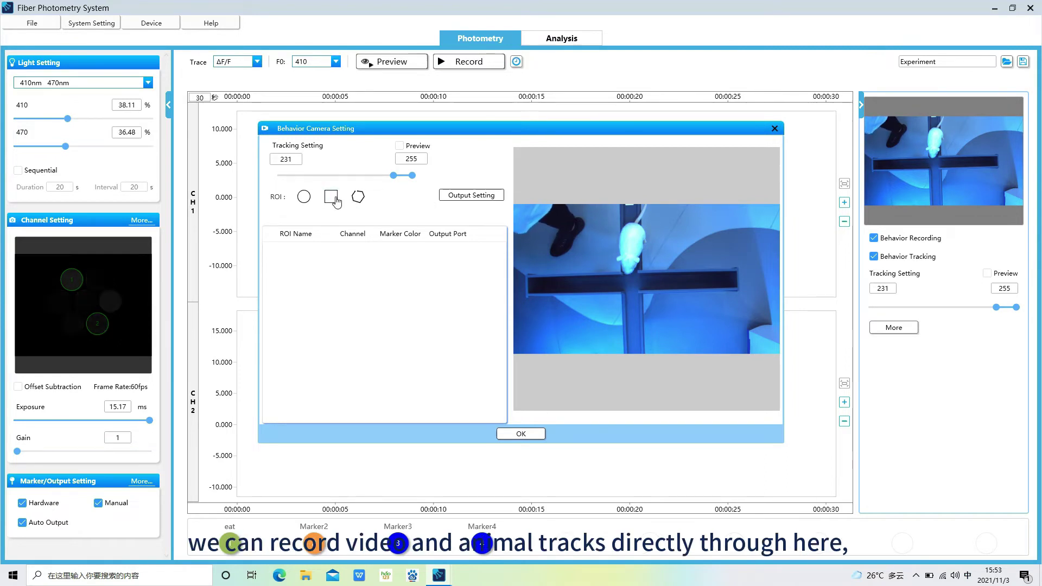
left_click(457, 196)
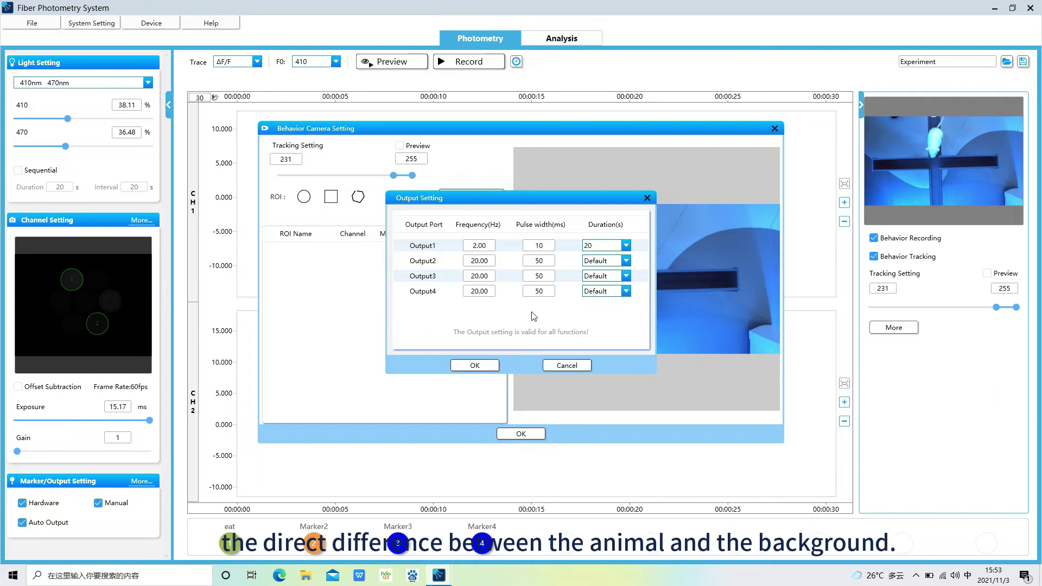
left_click(475, 366)
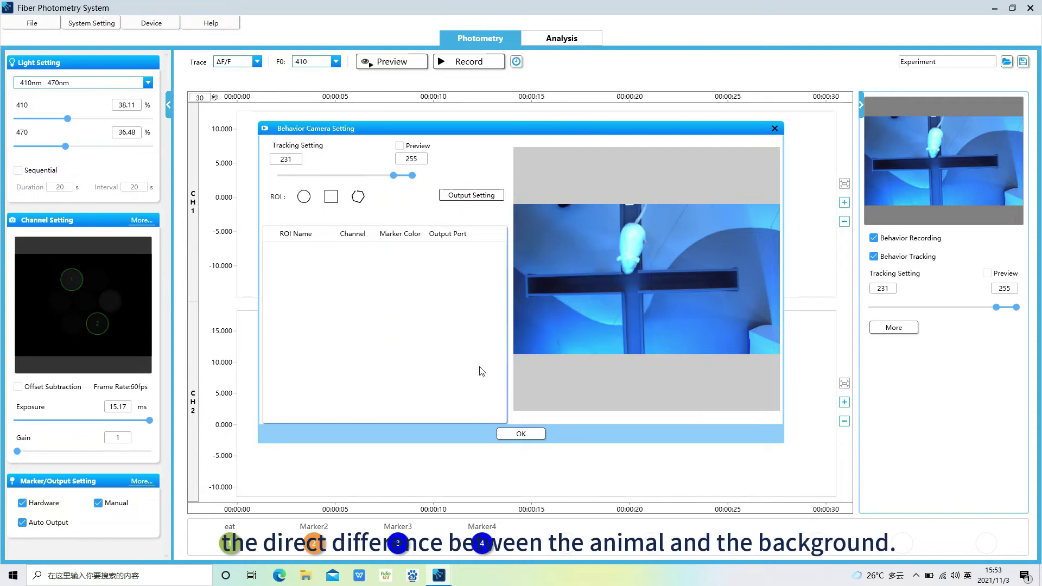
left_click(399, 146)
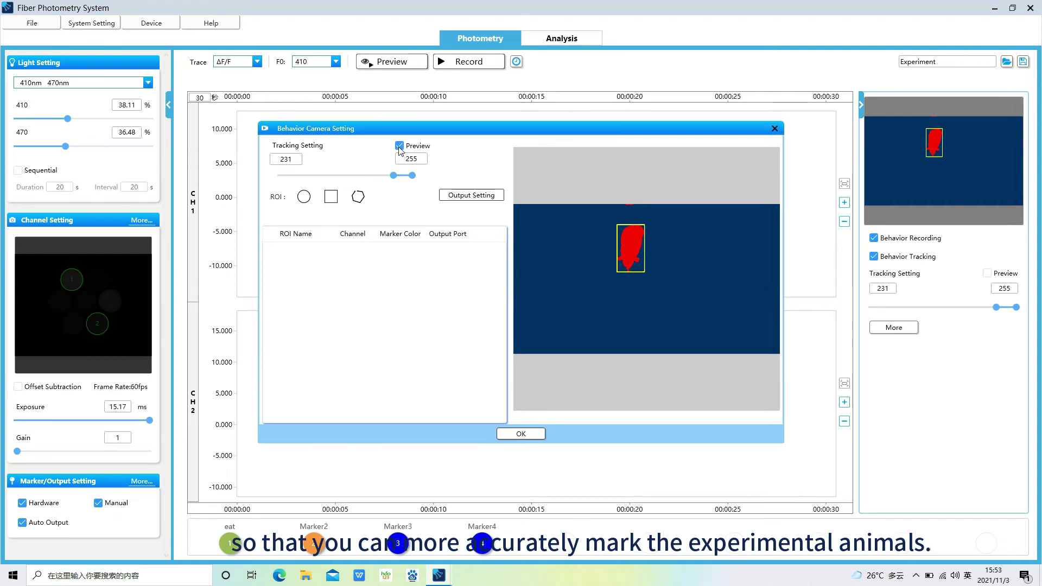
left_click(400, 146)
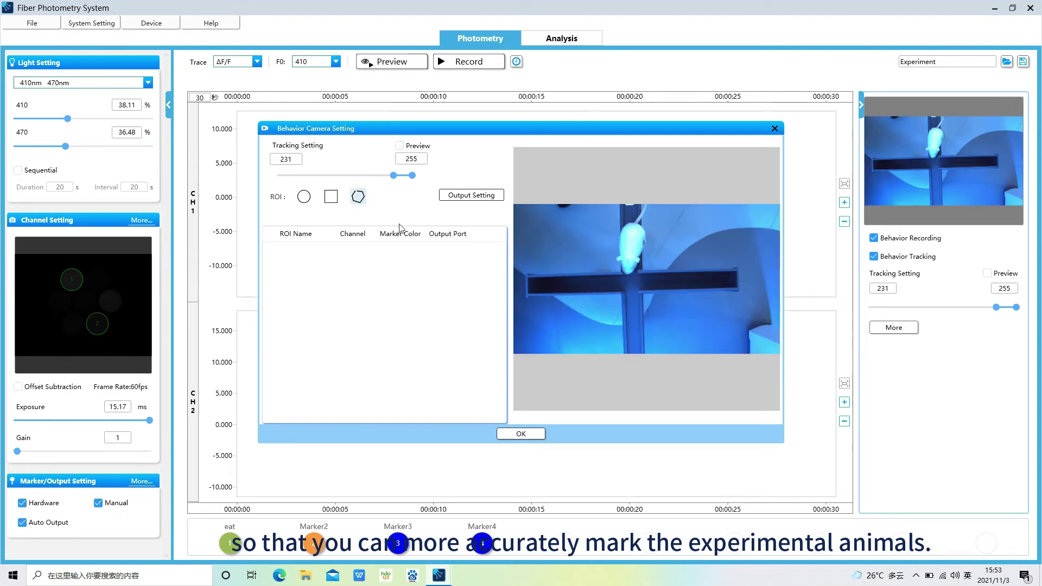
Load the saved two-ROI group onto the behavior camera view
key("shift")
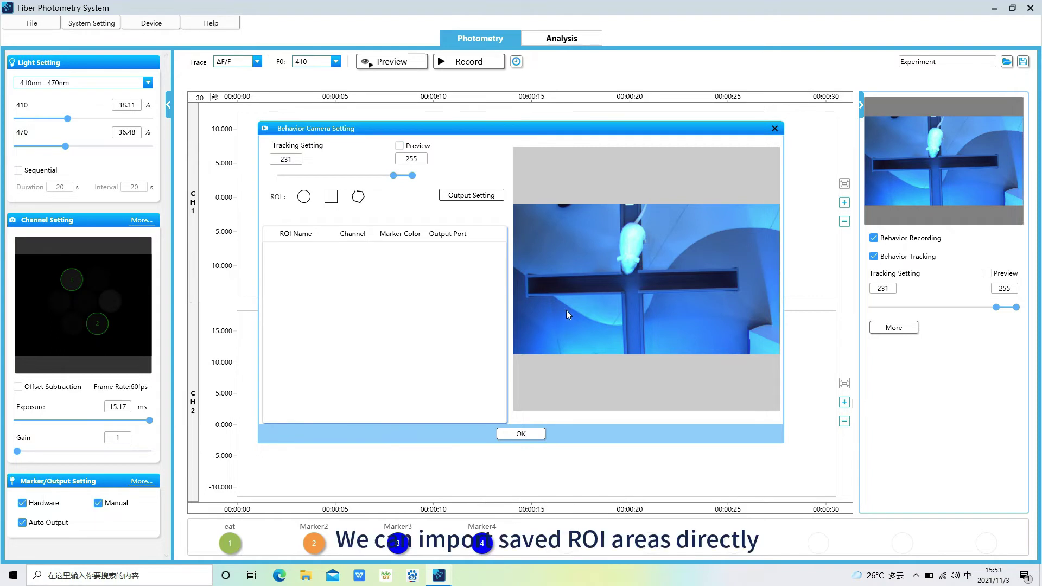
right_click(566, 311)
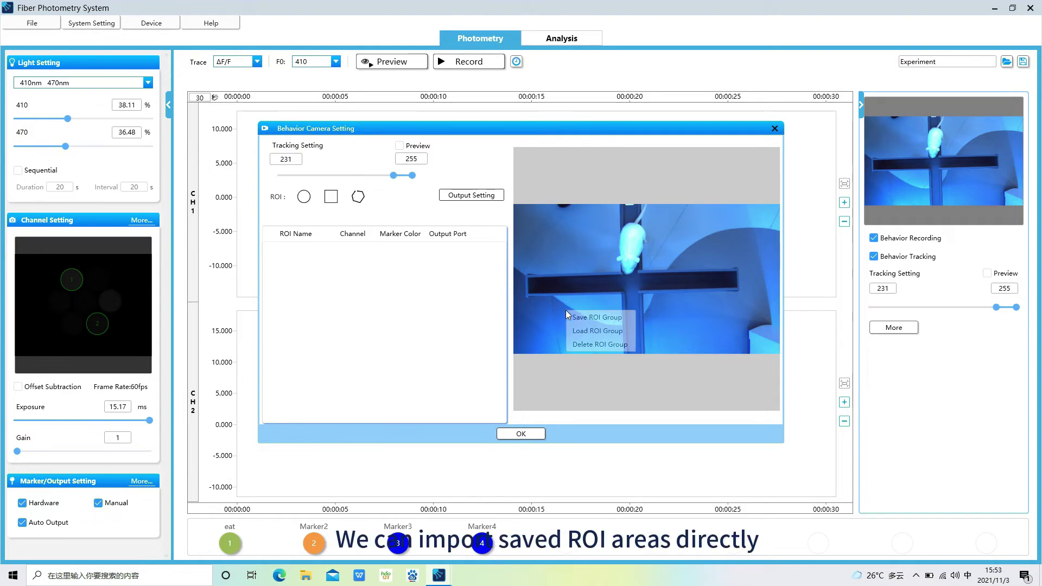
left_click(583, 332)
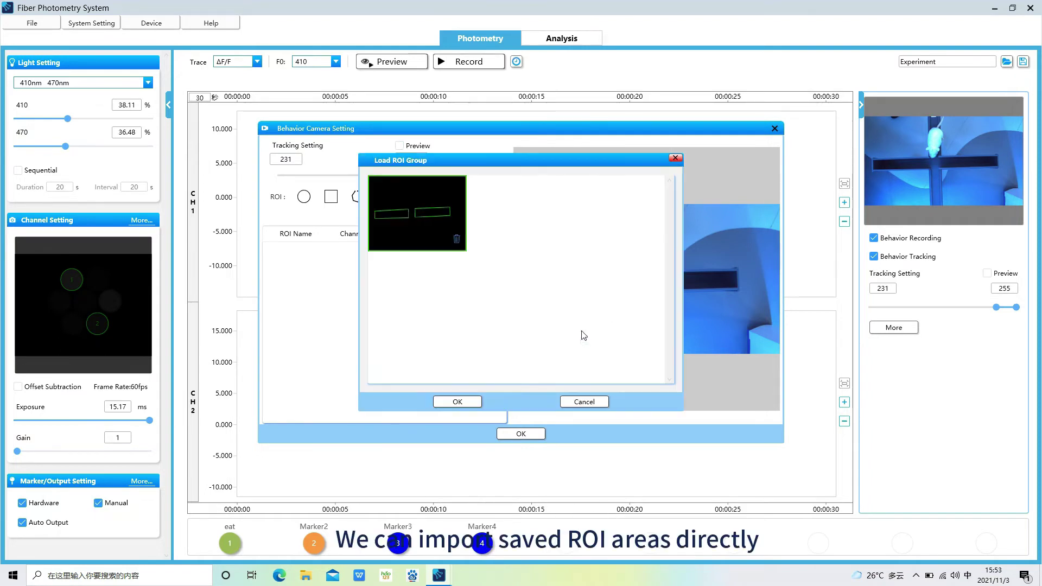
left_click(458, 402)
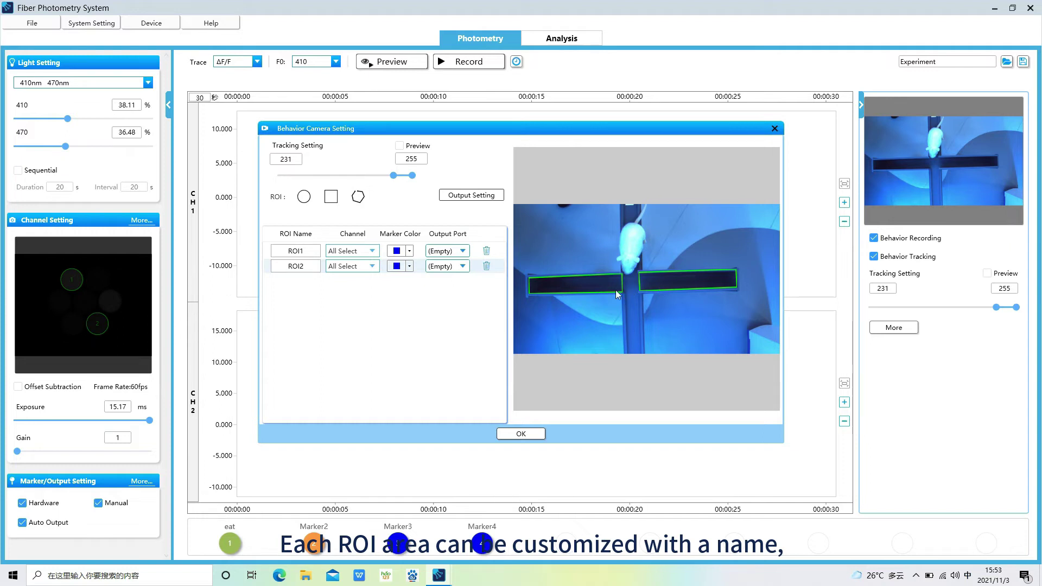
Rename ROI1 to 'left arm' and ROI2 to 'right arm'
double_click(281, 250)
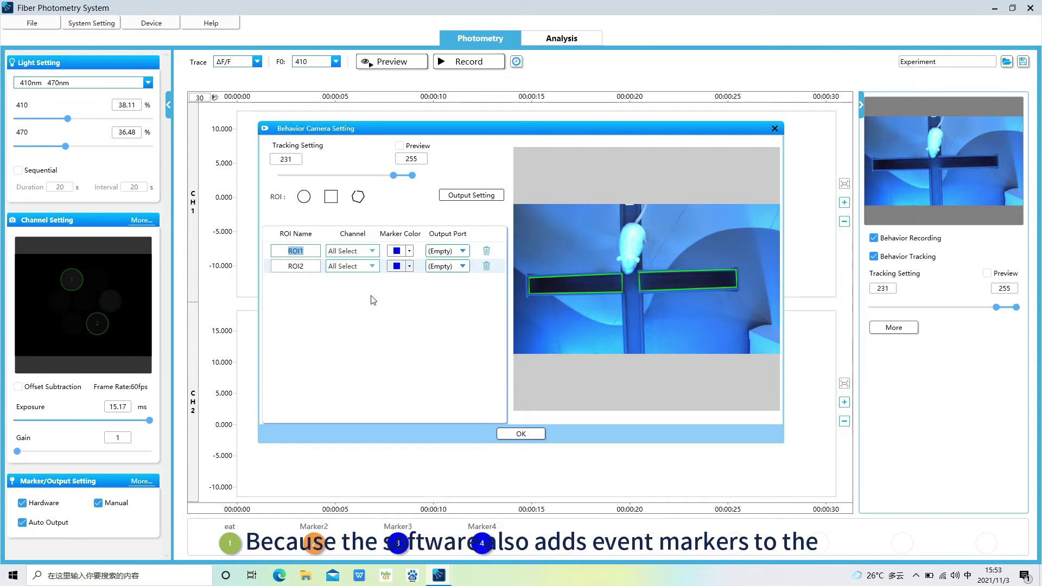
type("le'f")
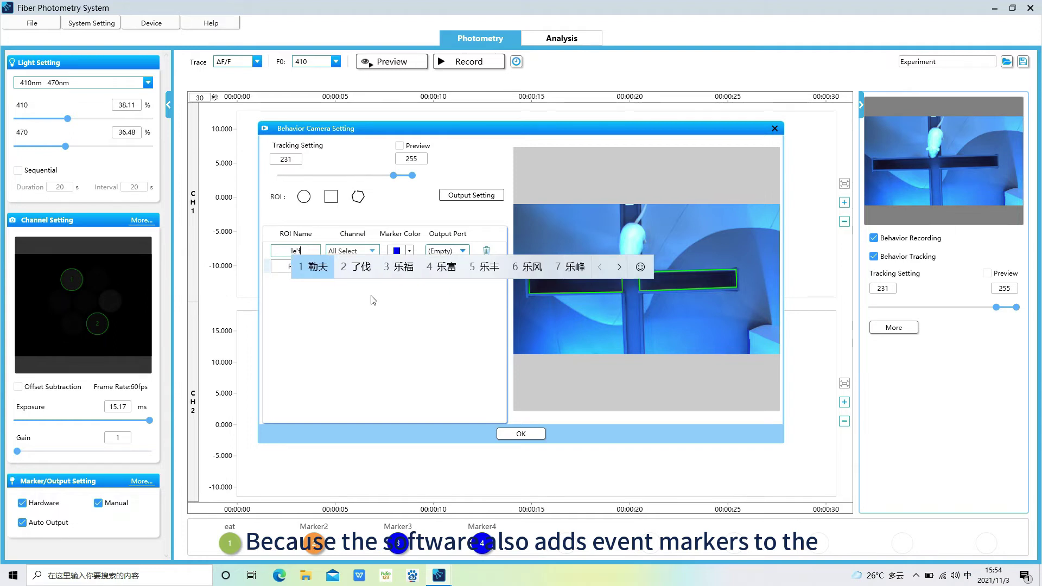
type("'t")
key("shift")
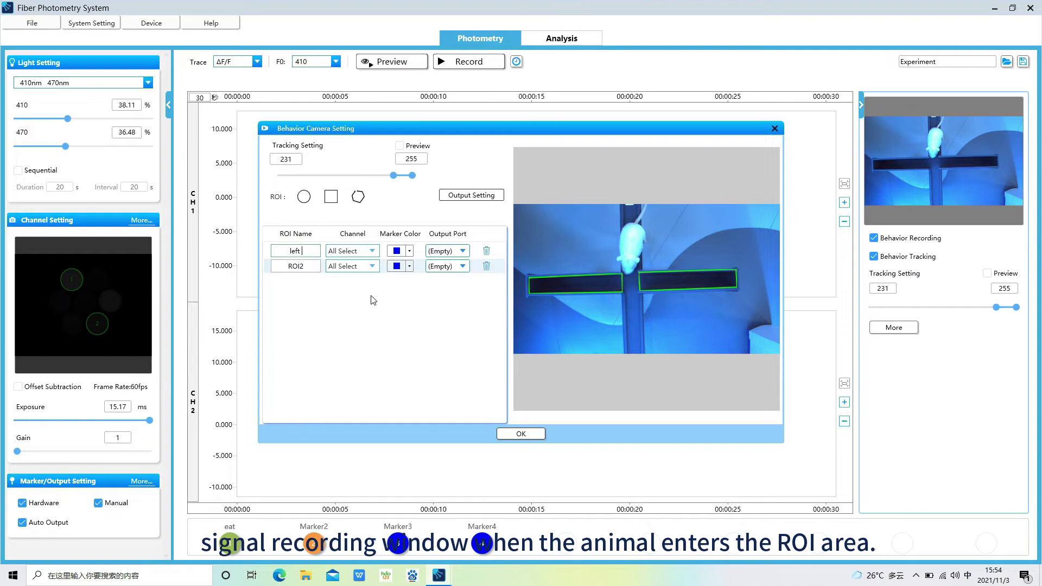
type("a'r'm")
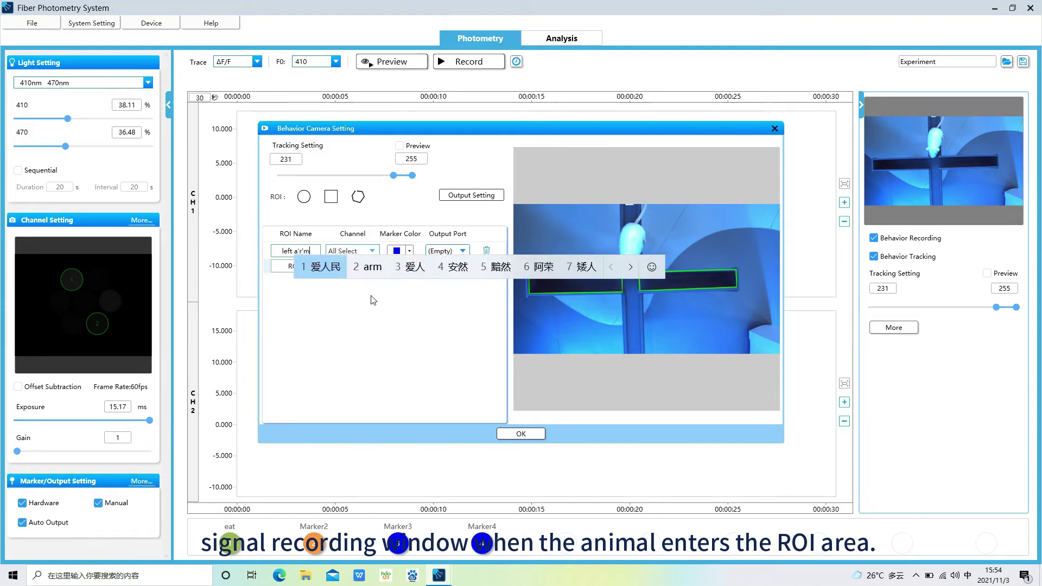
key("shift")
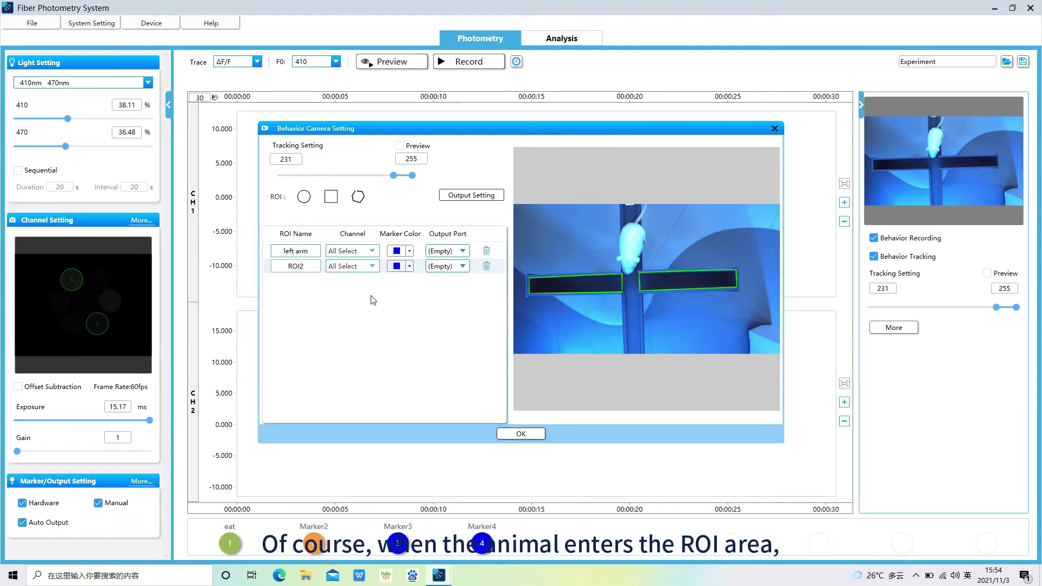
double_click(284, 266)
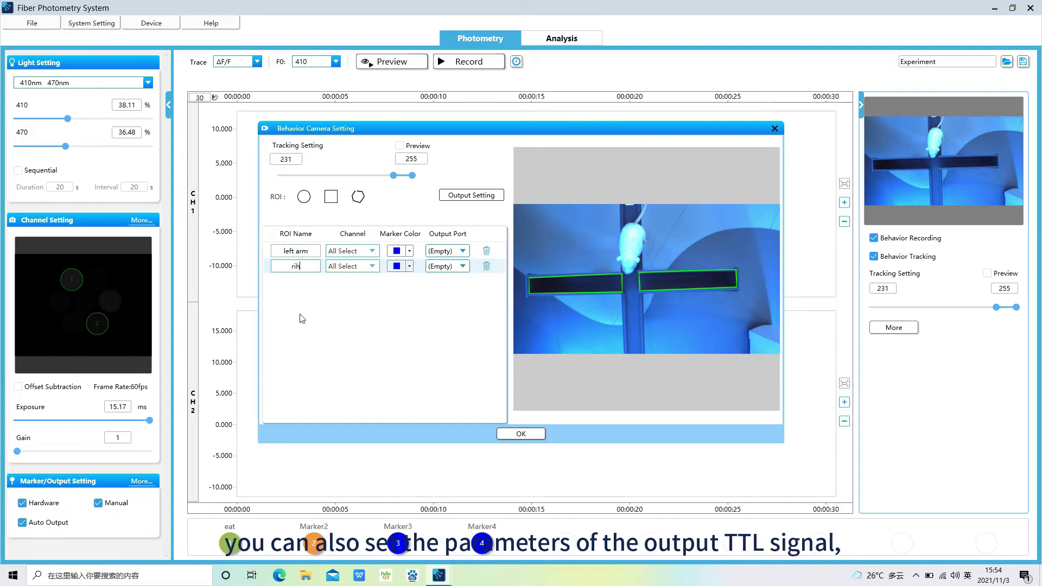
type("rih")
key("BackSpace")
type("ght")
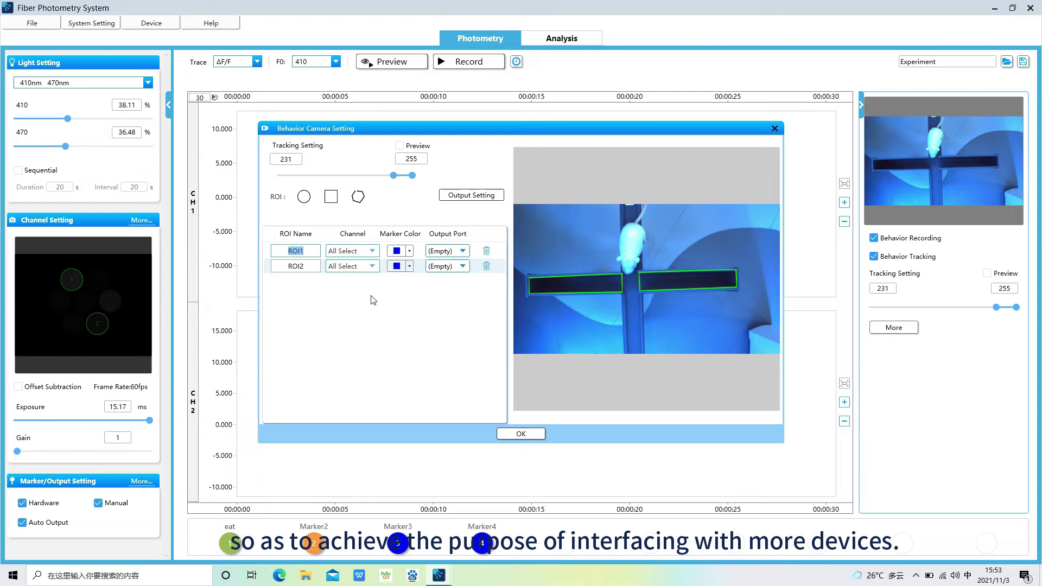
type("left")
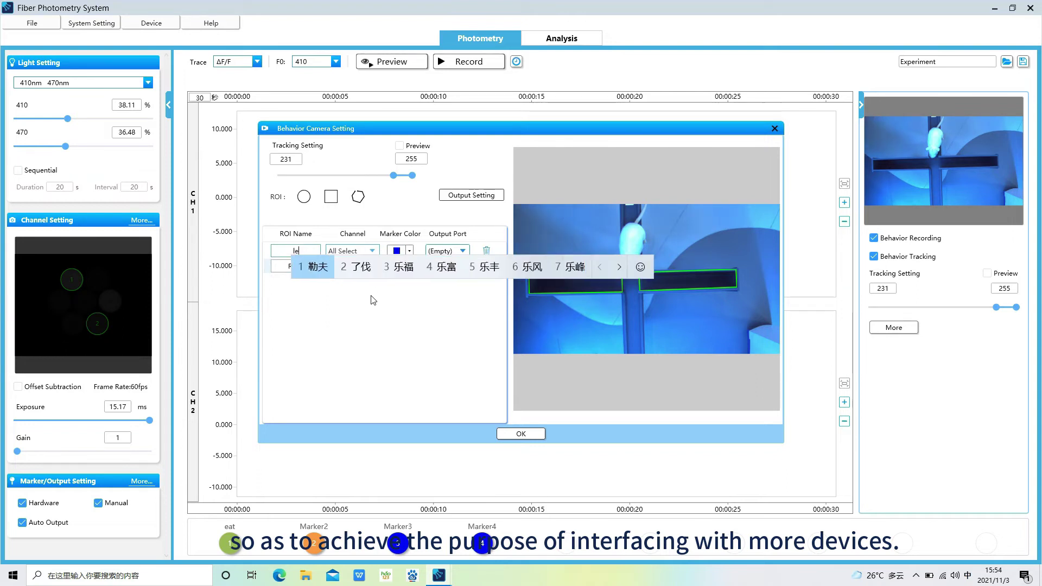
key("Return")
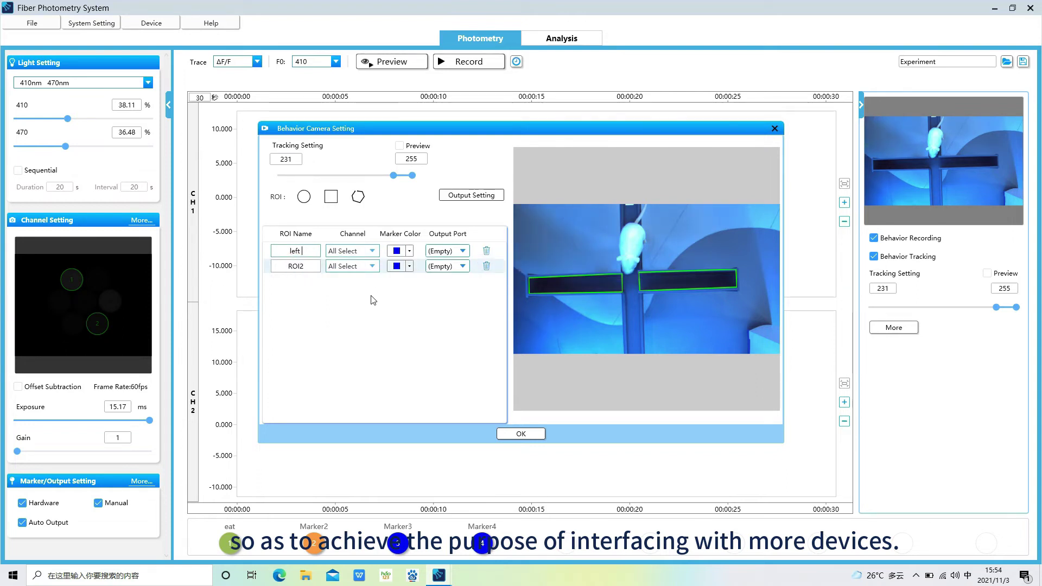
type("arm")
key("Return")
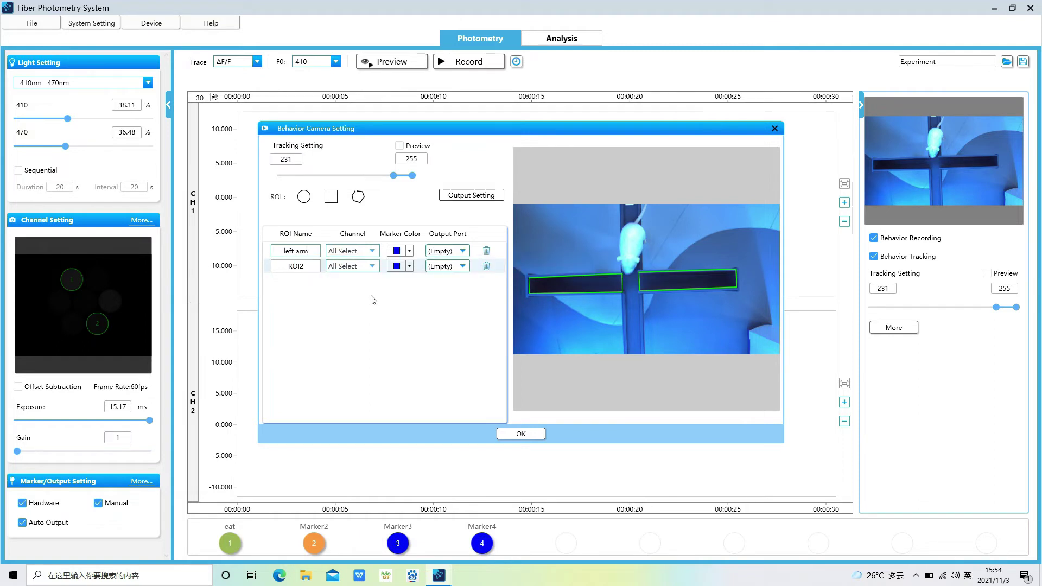
left_click(296, 266)
type("right arm")
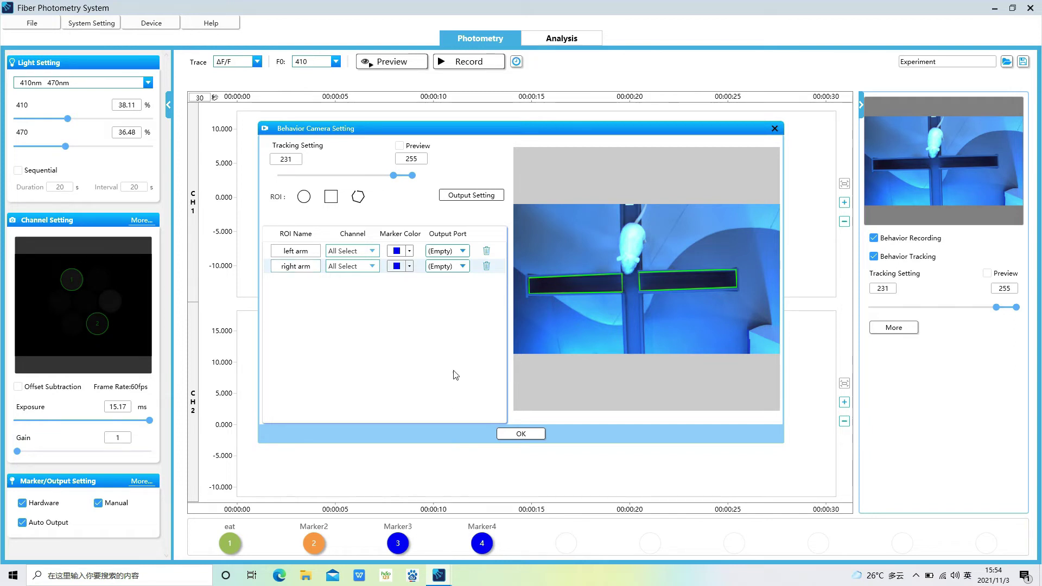
Route left arm to Output2 and right arm to Output3, then confirm
left_click(464, 251)
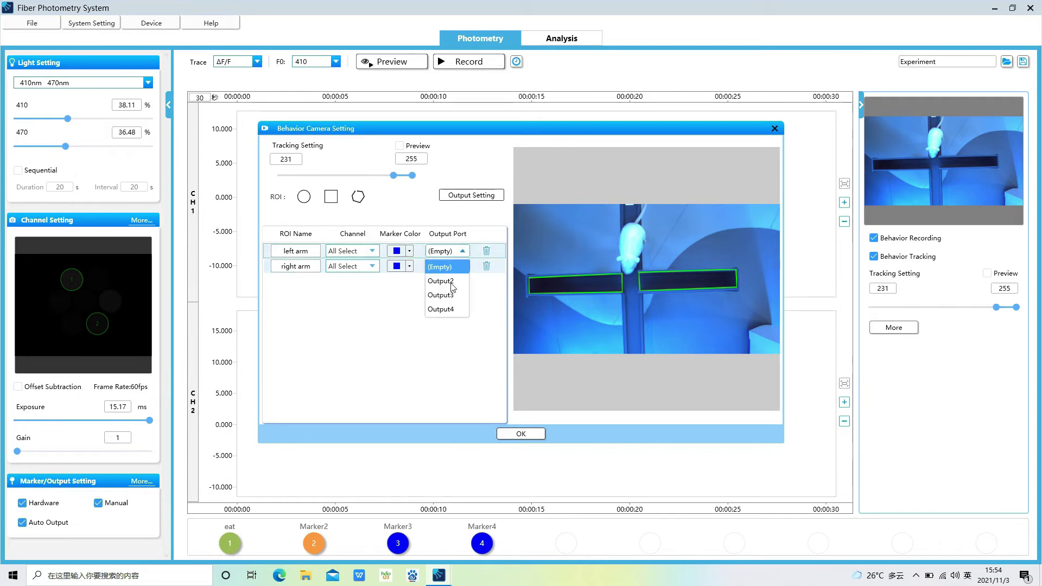
left_click(453, 288)
left_click(461, 267)
left_click(452, 308)
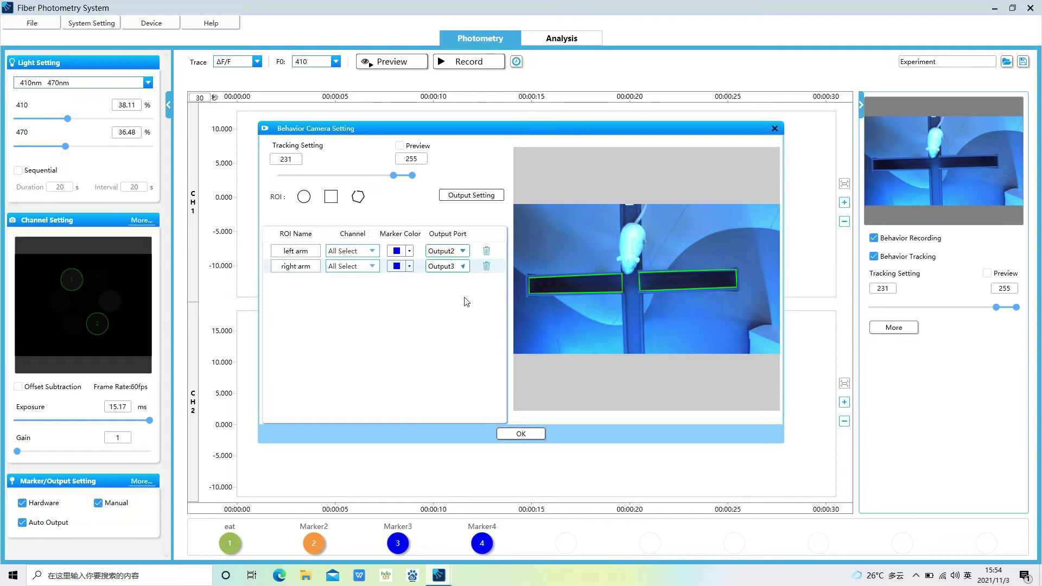
left_click(520, 434)
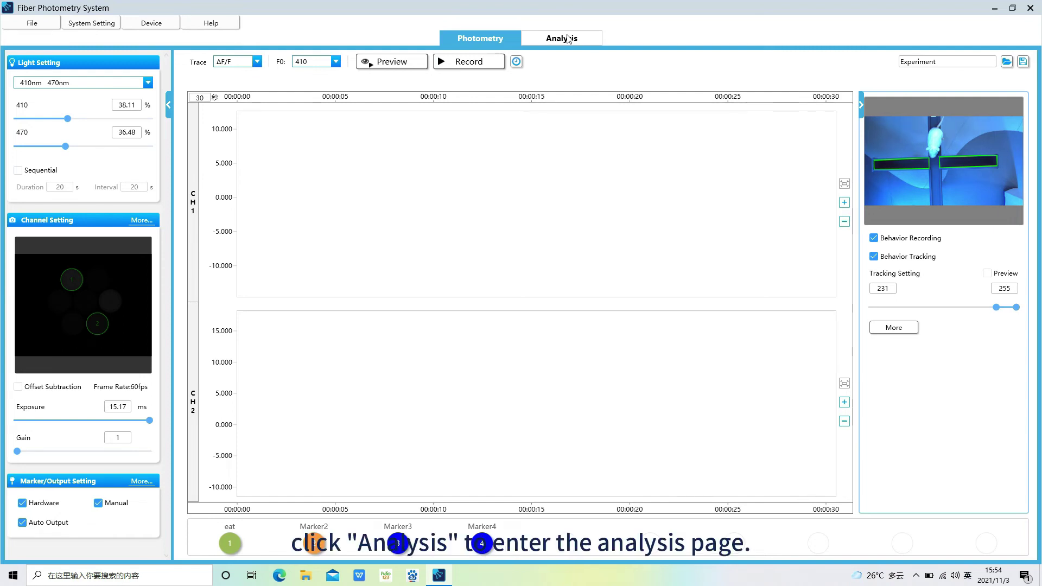
Import Video(5).mp4 from Desktop\zhou-data\1 into Analysis, accepting the non-behavior video prompt
left_click(568, 39)
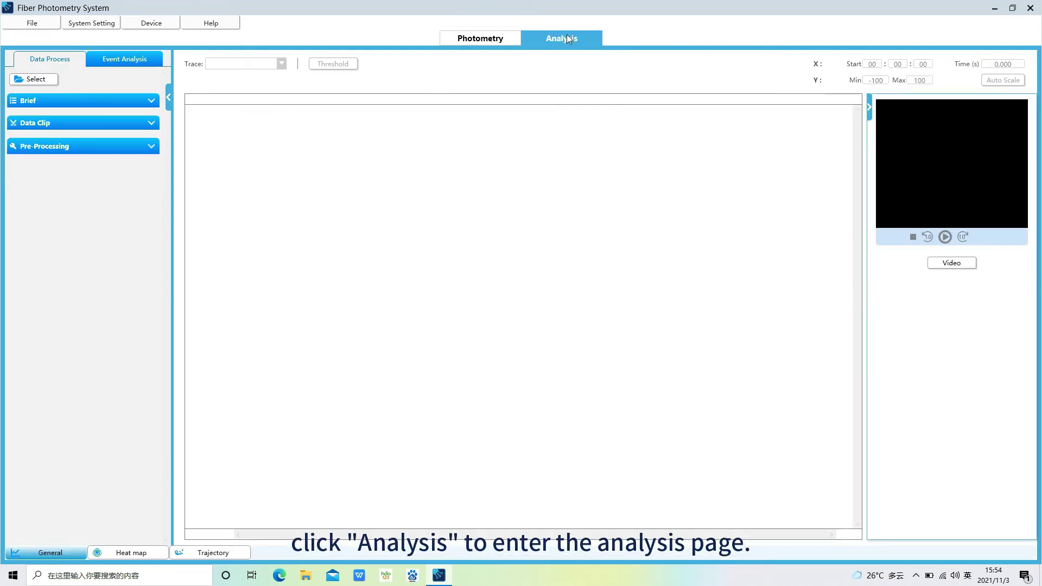
left_click(33, 80)
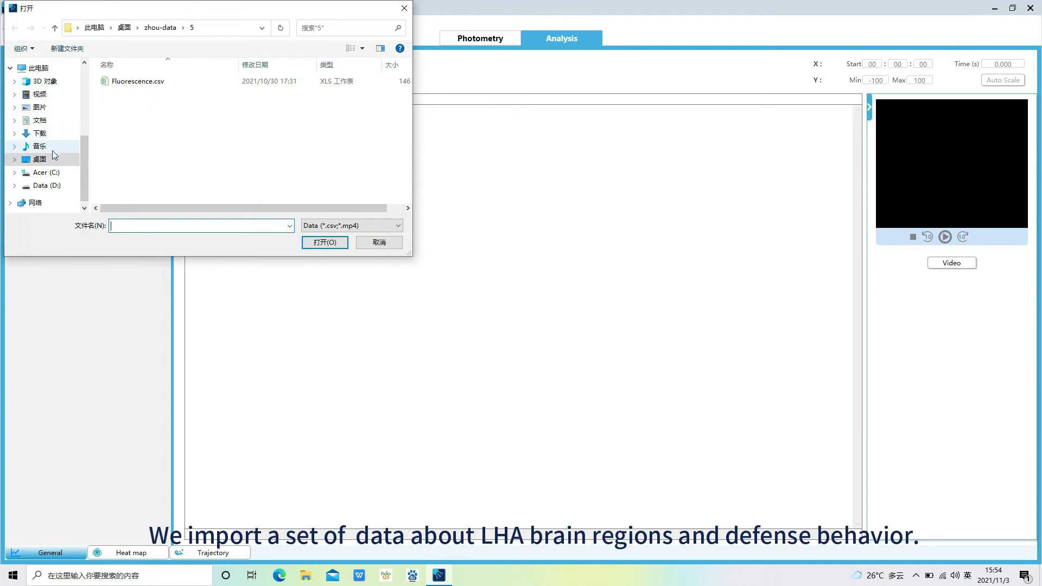
left_click(41, 160)
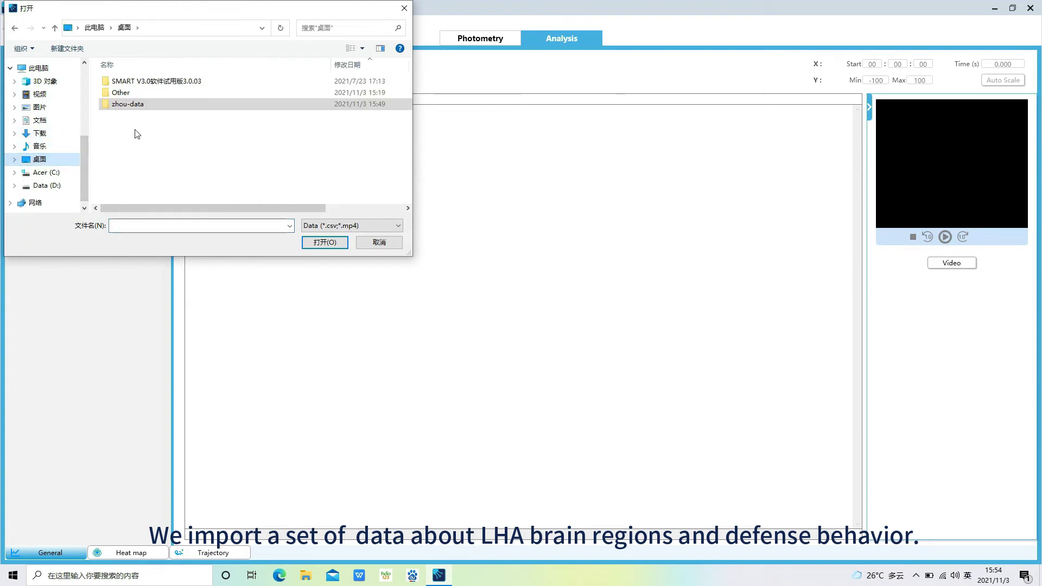
double_click(141, 107)
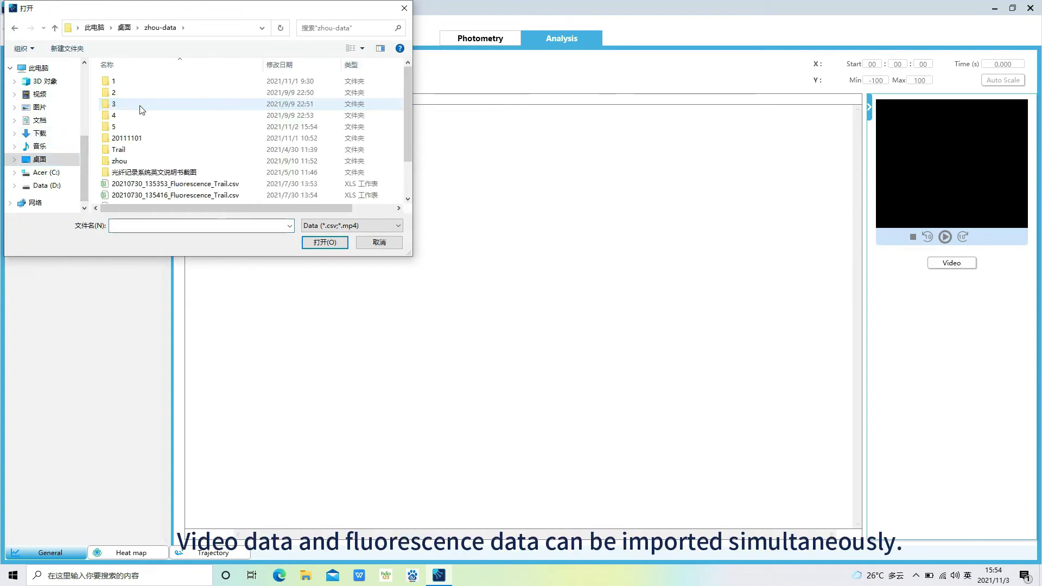
double_click(116, 80)
left_click(181, 90)
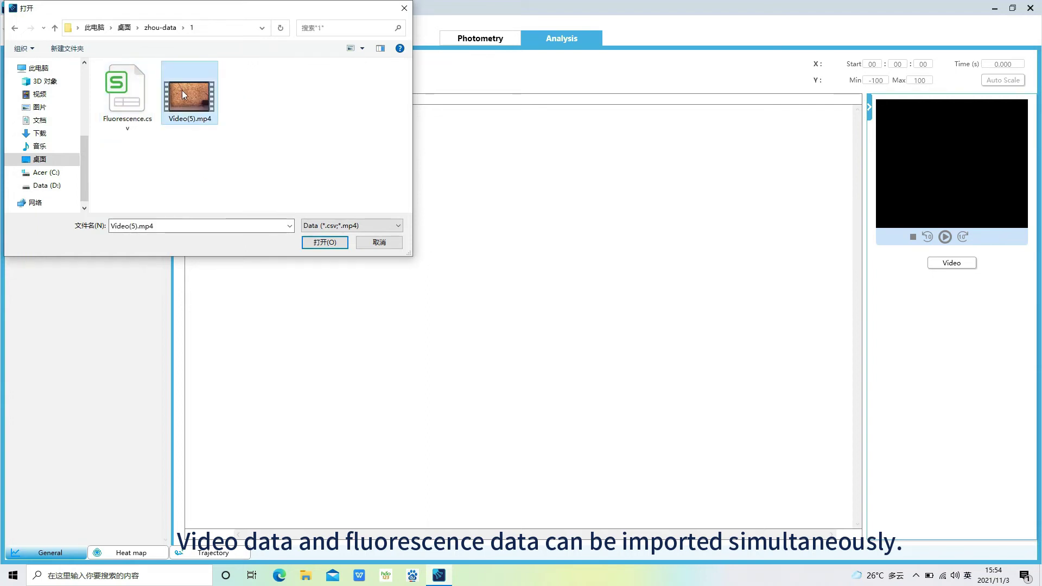
left_click(325, 242)
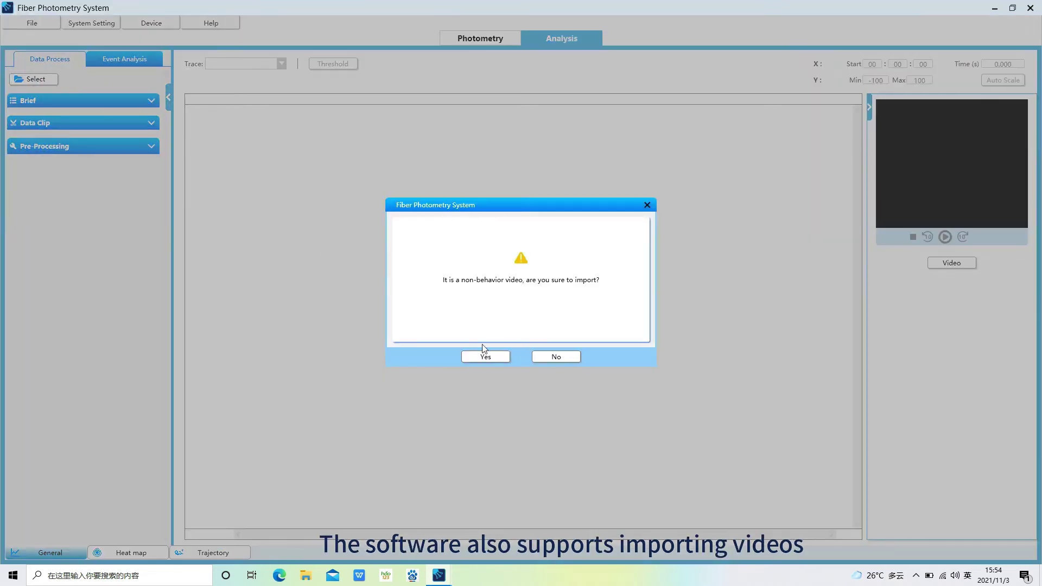
left_click(483, 359)
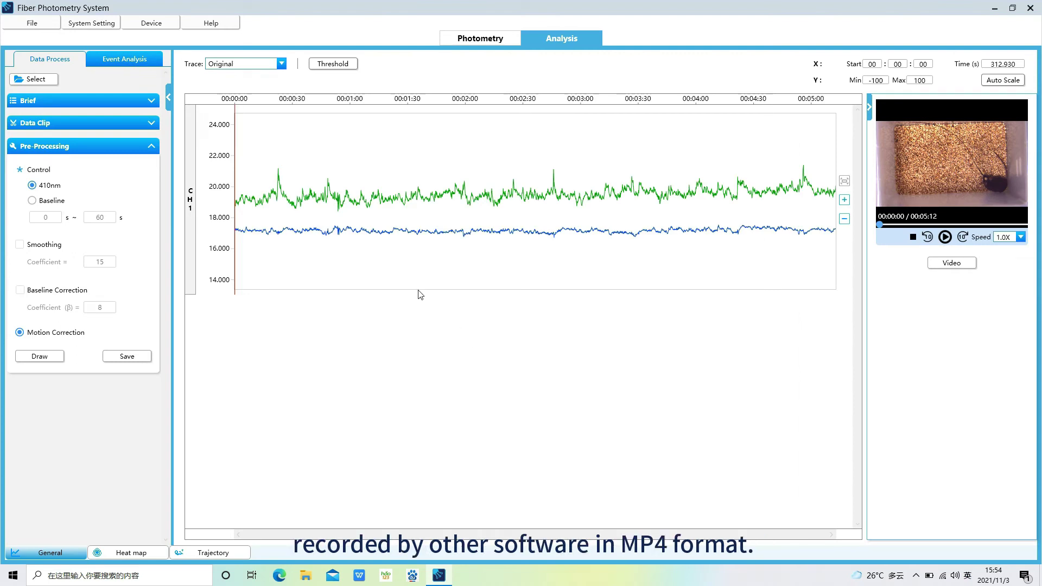
left_click(152, 103)
left_click(131, 207)
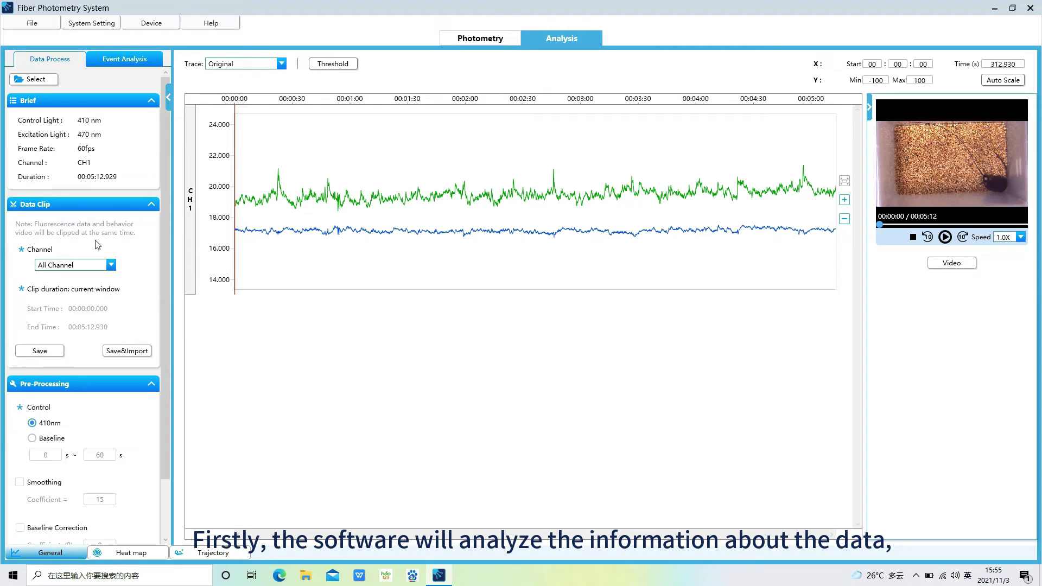
left_click(111, 265)
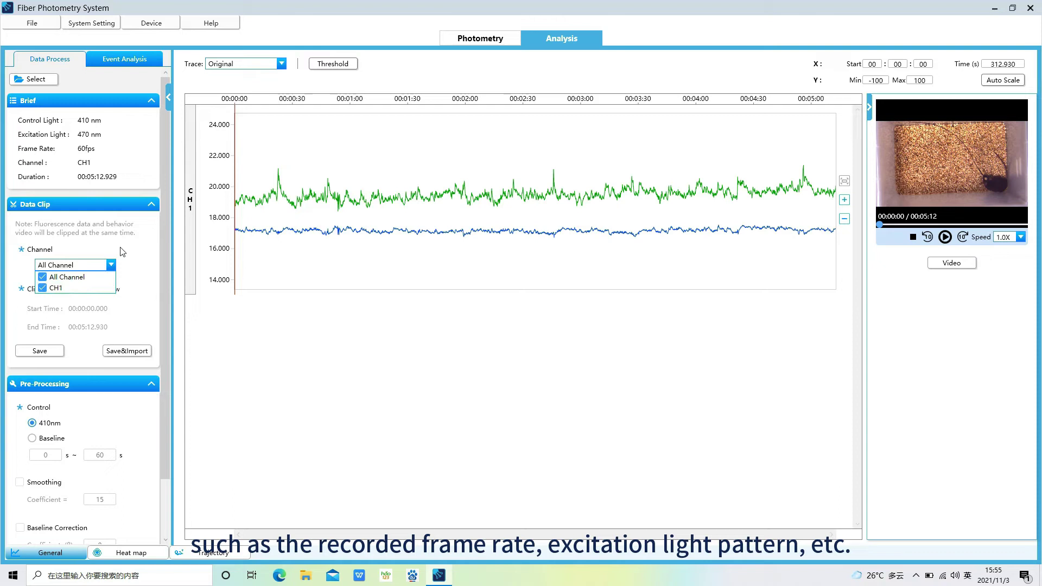
left_click(122, 252)
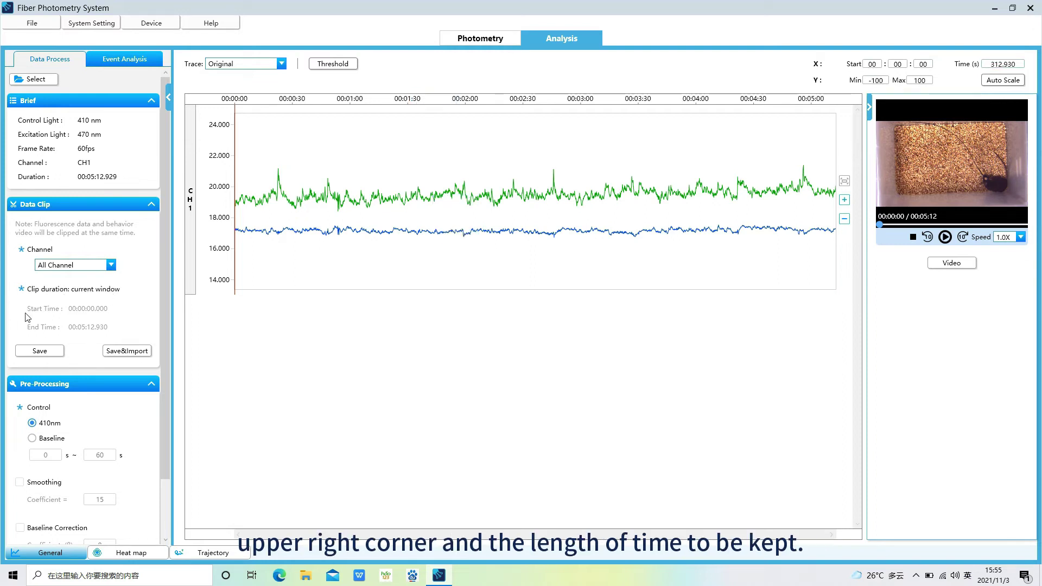
Enable smoothing (coefficient 15) and baseline correction (β 8), then run pre-processing
scroll(95, 396, "down", 3)
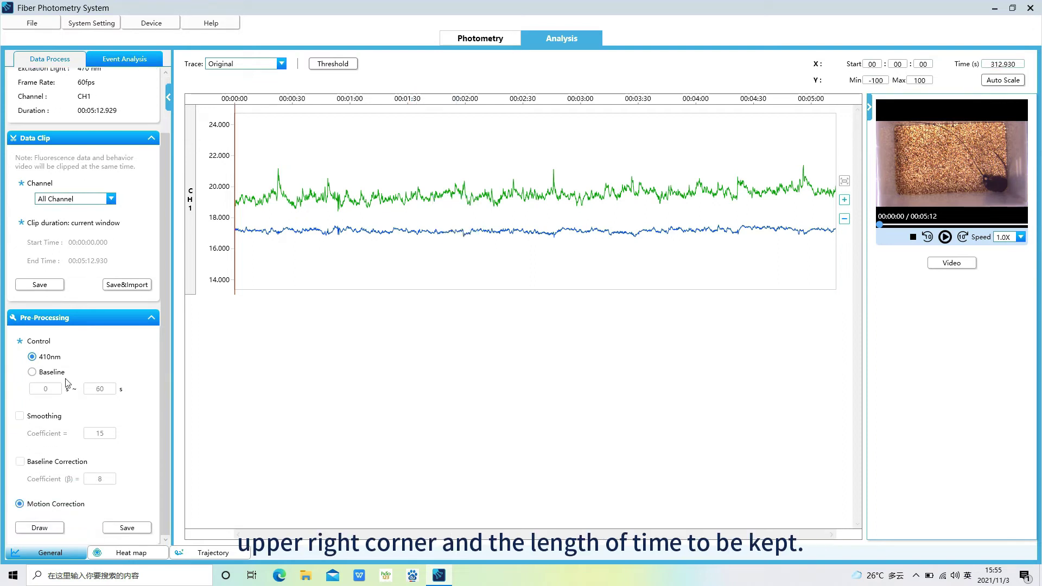
left_click(21, 417)
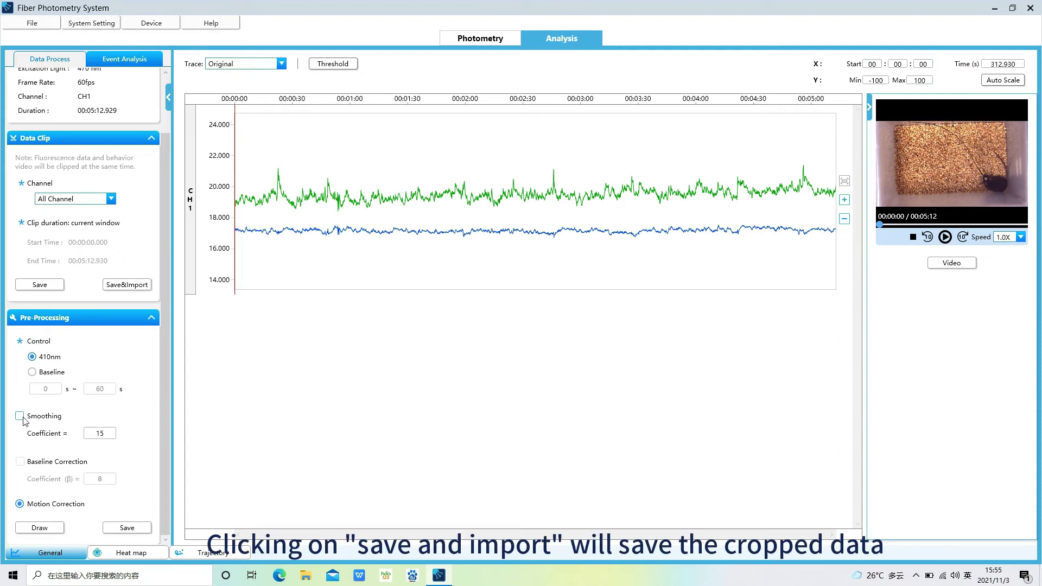
left_click(20, 463)
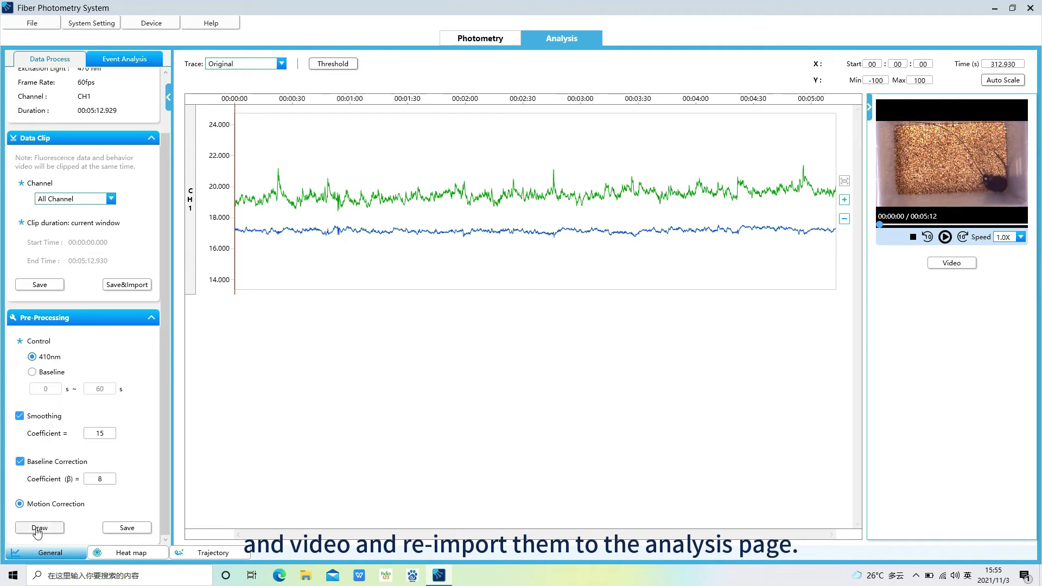
left_click(39, 530)
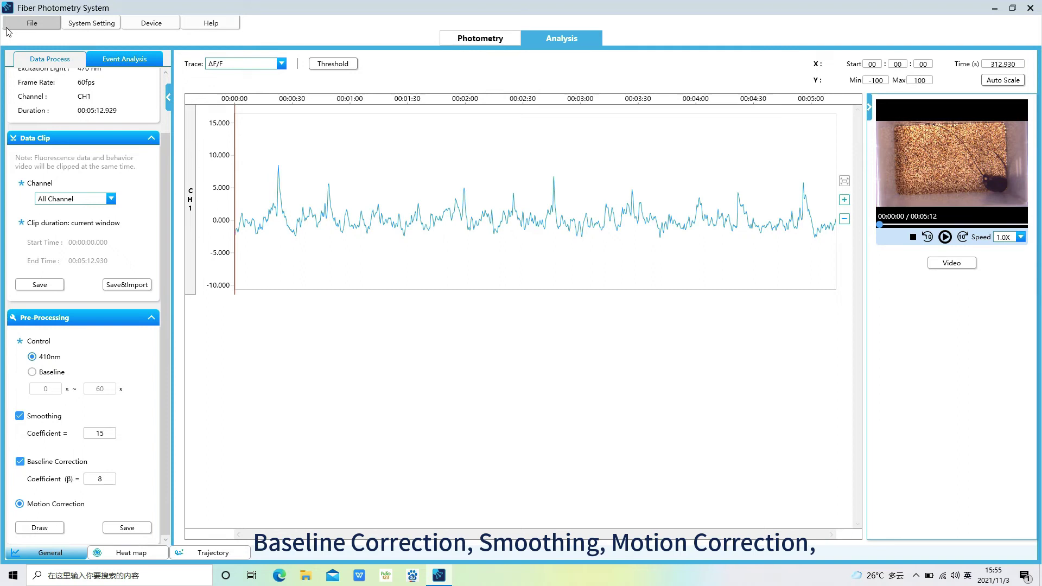
View the Original, ΔF/F, Z-score, Smoothed and BaselineCorrected traces in turn
left_click(281, 64)
left_click(255, 76)
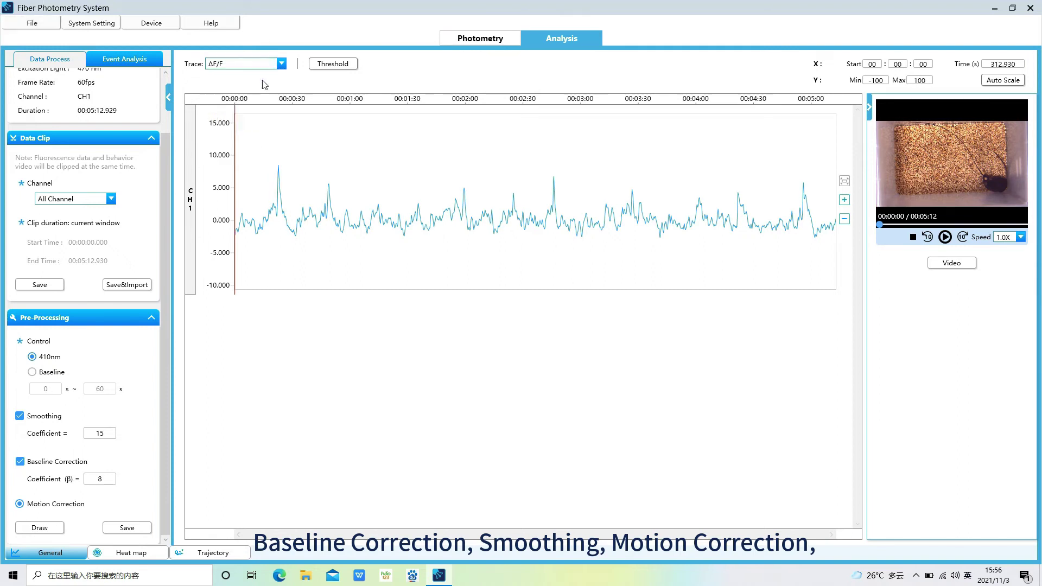
left_click(280, 63)
left_click(255, 87)
left_click(281, 64)
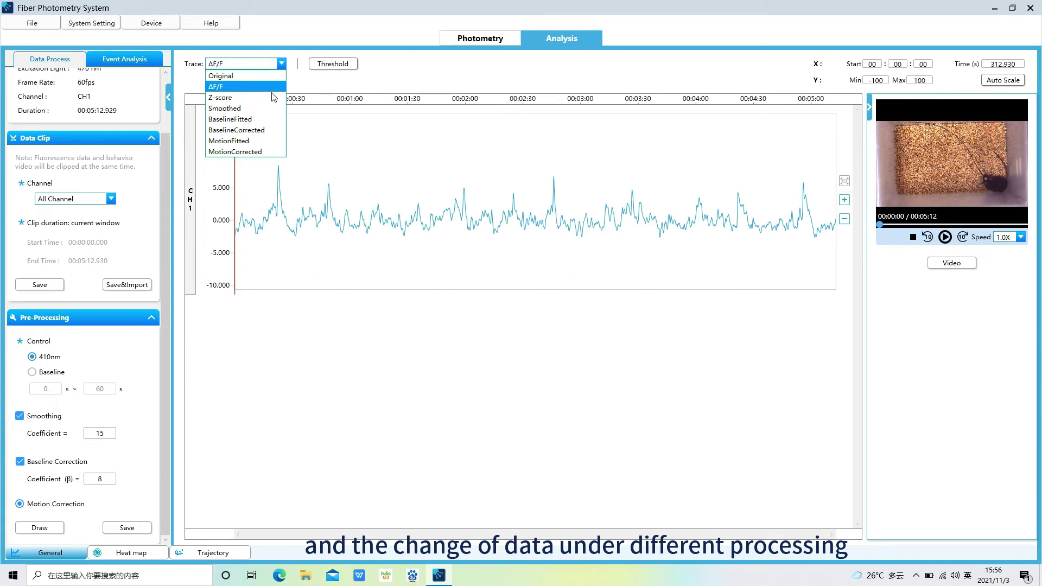
left_click(255, 97)
left_click(281, 65)
left_click(255, 108)
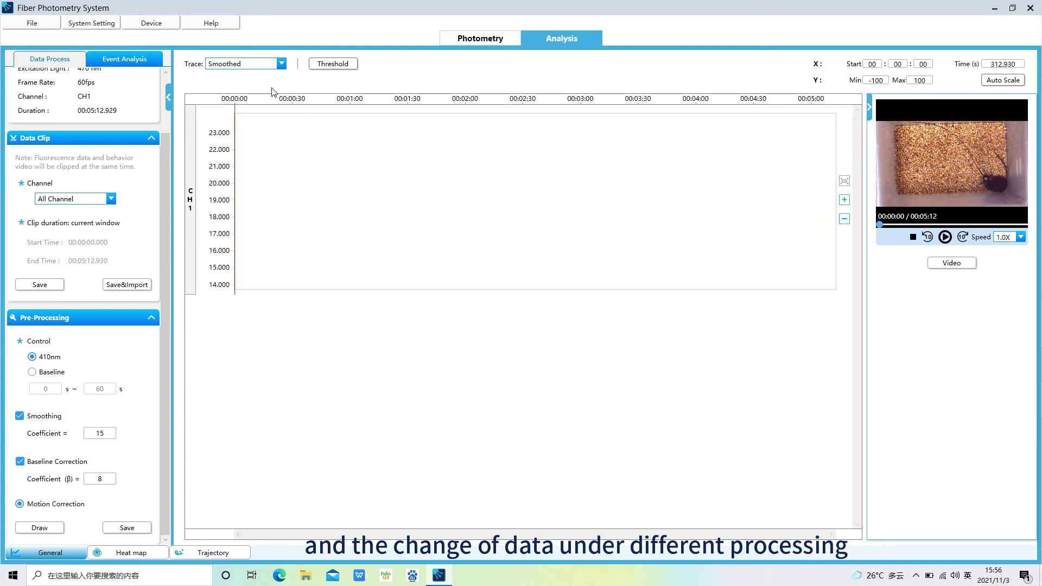
left_click(281, 63)
left_click(263, 131)
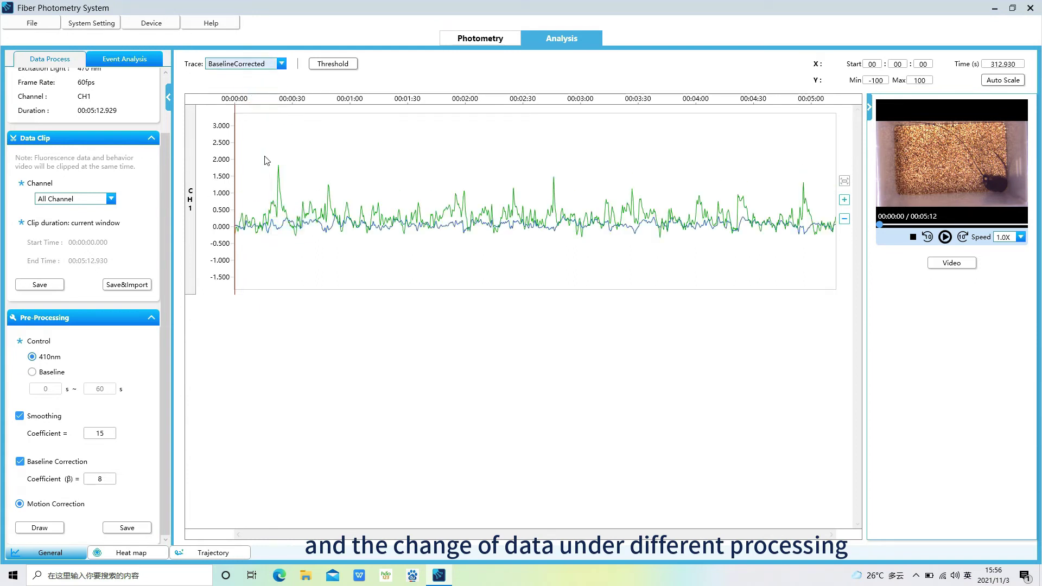
Reprocess with a 0–60 s baseline, compare Original, ΔF/F, Z-score and Smoothed, then restore 410nm control
left_click(32, 373)
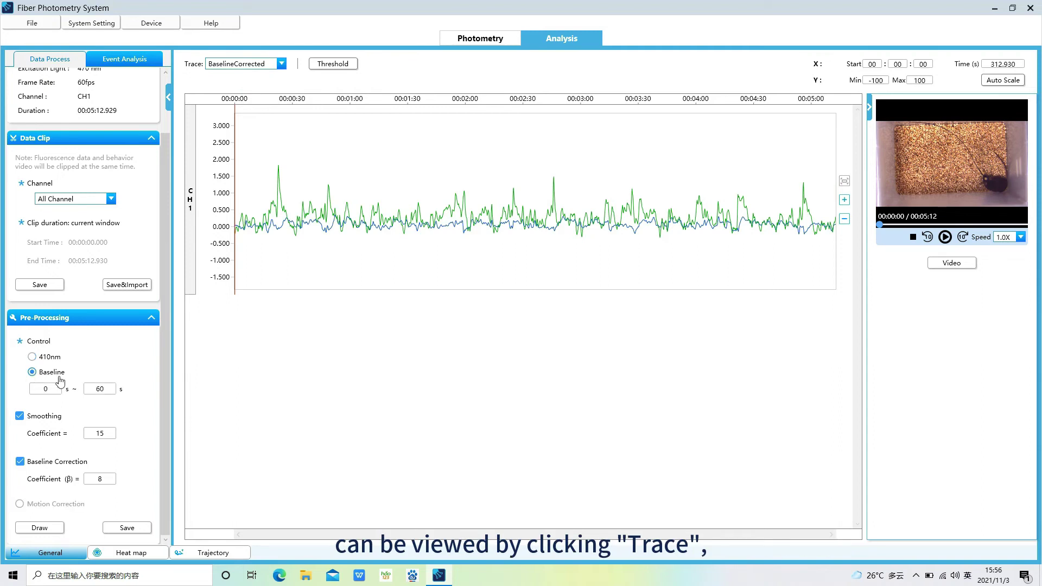
left_click(33, 528)
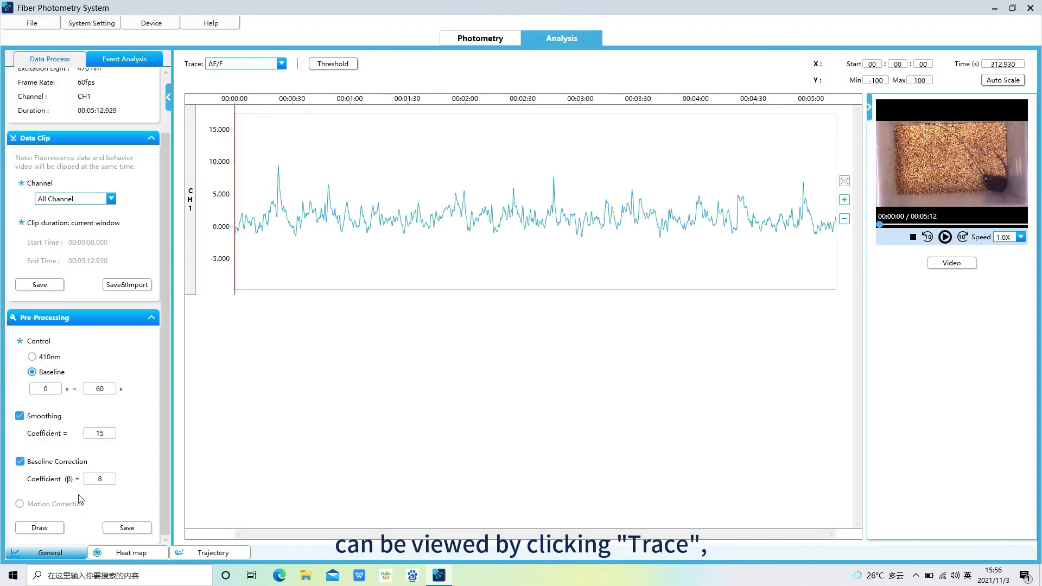
left_click(281, 64)
left_click(228, 76)
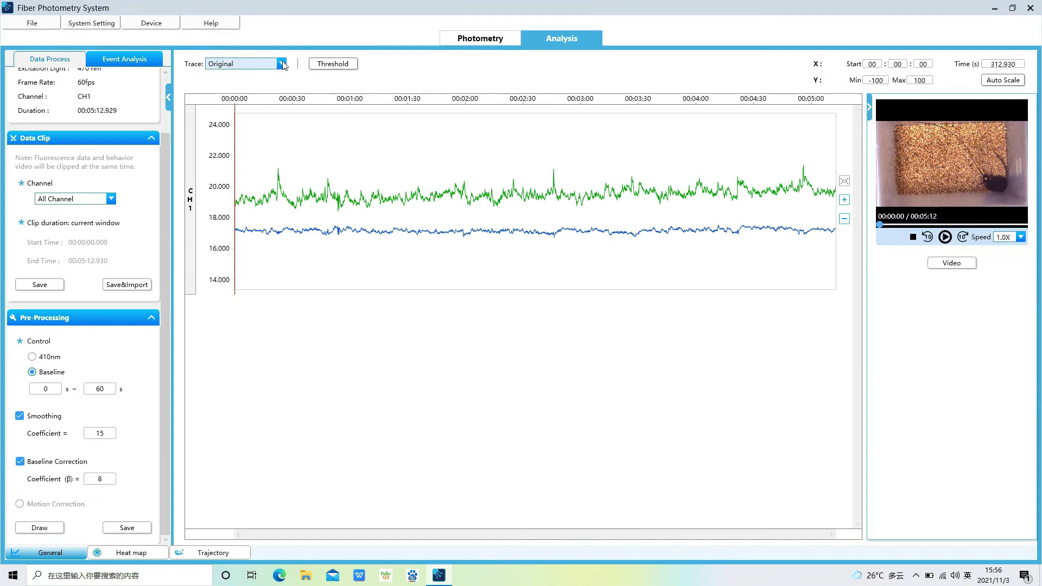
left_click(281, 64)
left_click(247, 86)
left_click(281, 64)
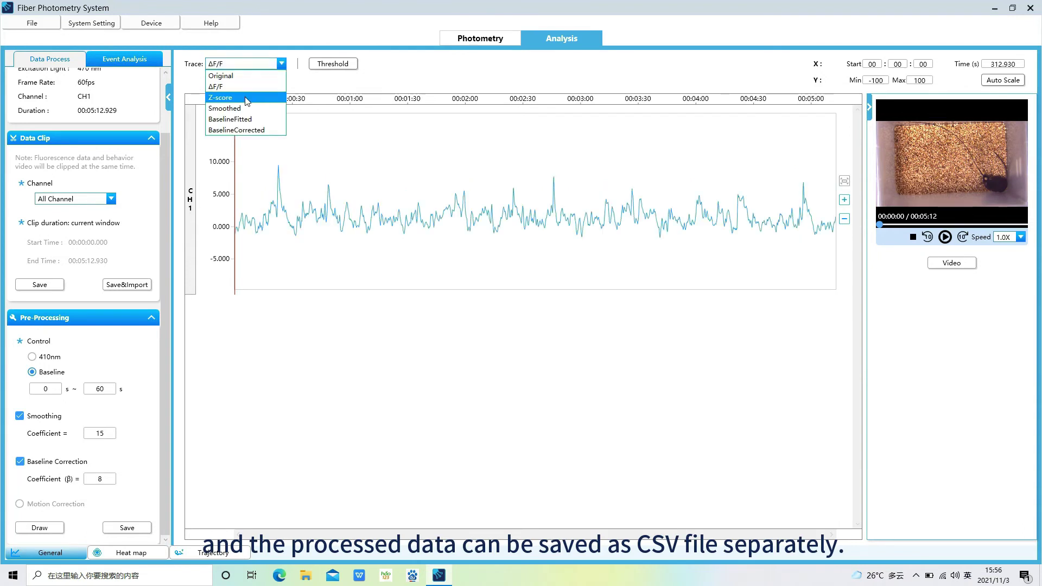
left_click(247, 98)
left_click(281, 64)
left_click(224, 108)
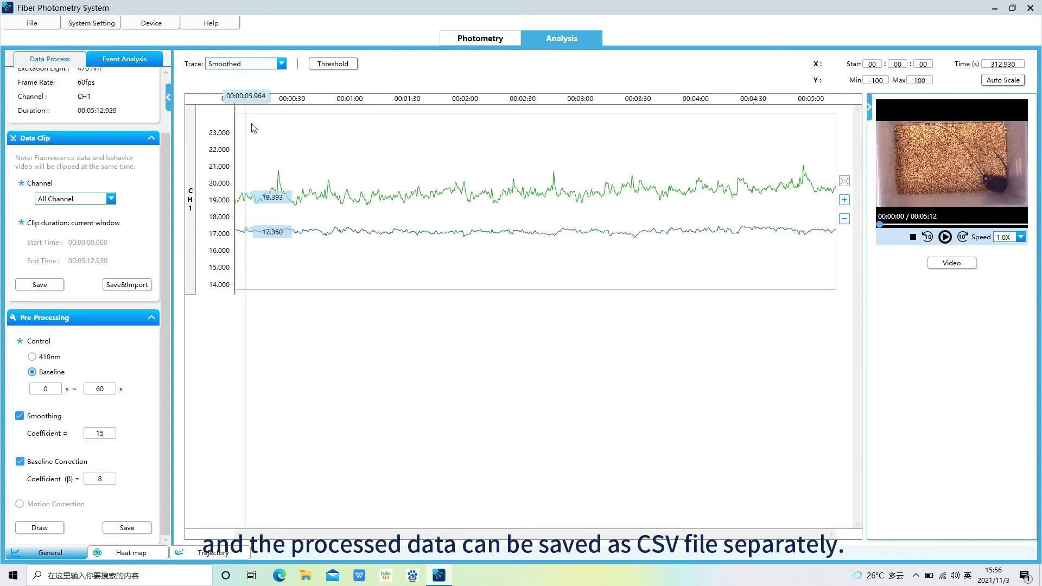
left_click(57, 356)
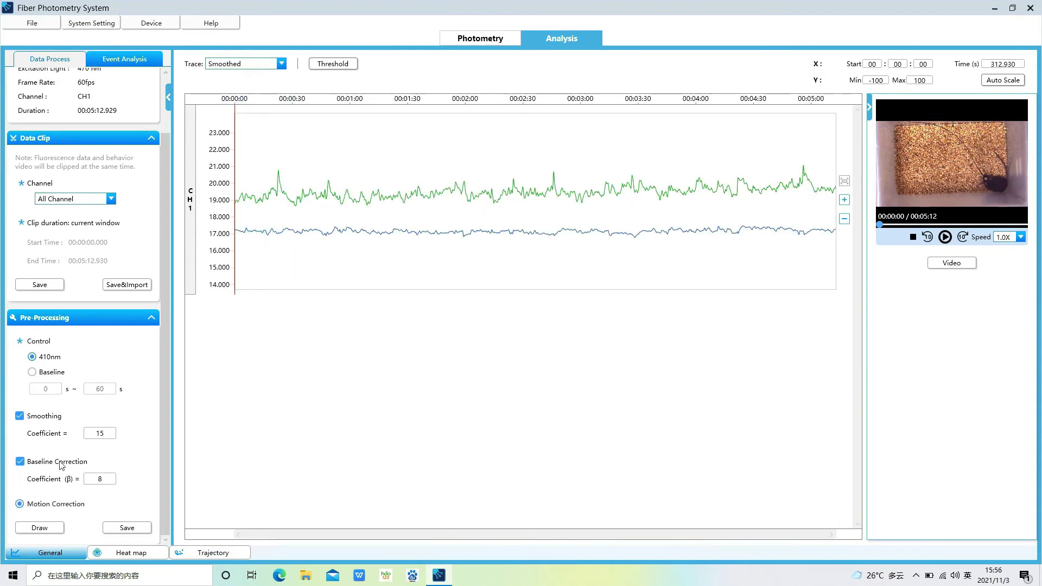
Reprocess the signal into a ΔF/F trace and check the Event Analysis settings
left_click(57, 528)
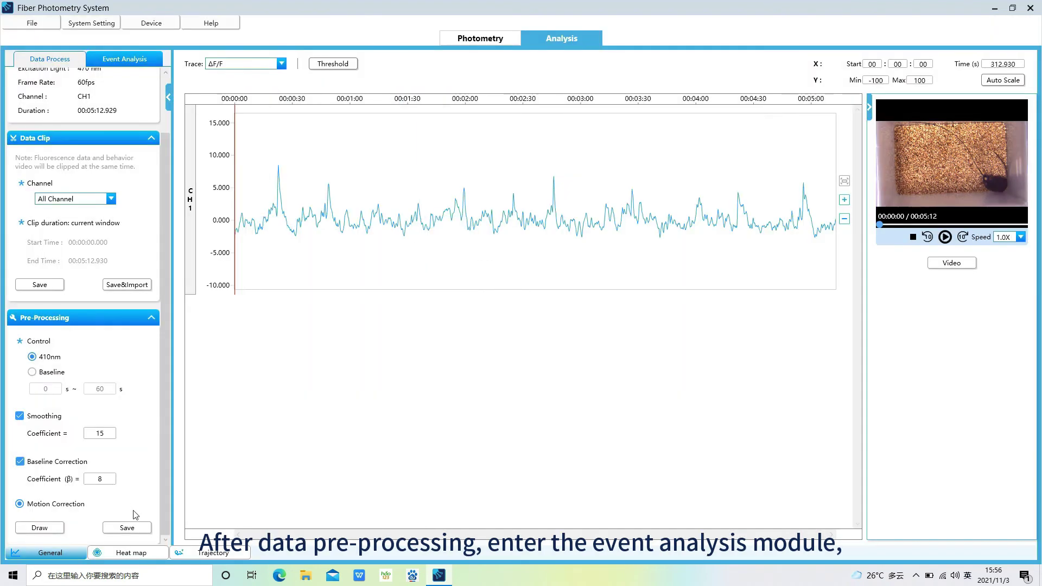
left_click(121, 62)
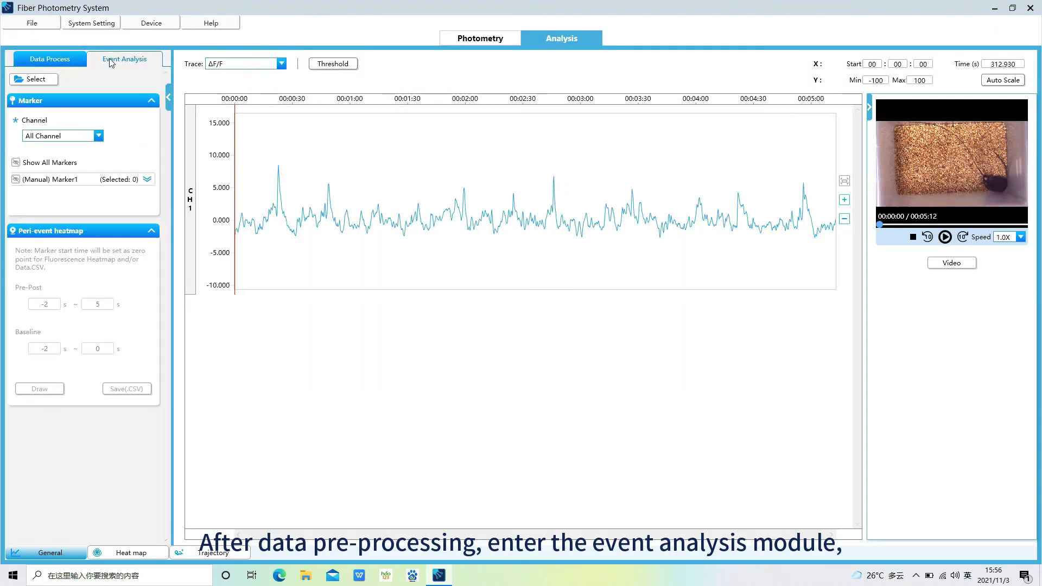
left_click(60, 60)
Play and pause the behaviour video, then bring up the Event Analysis settings
left_click(946, 238)
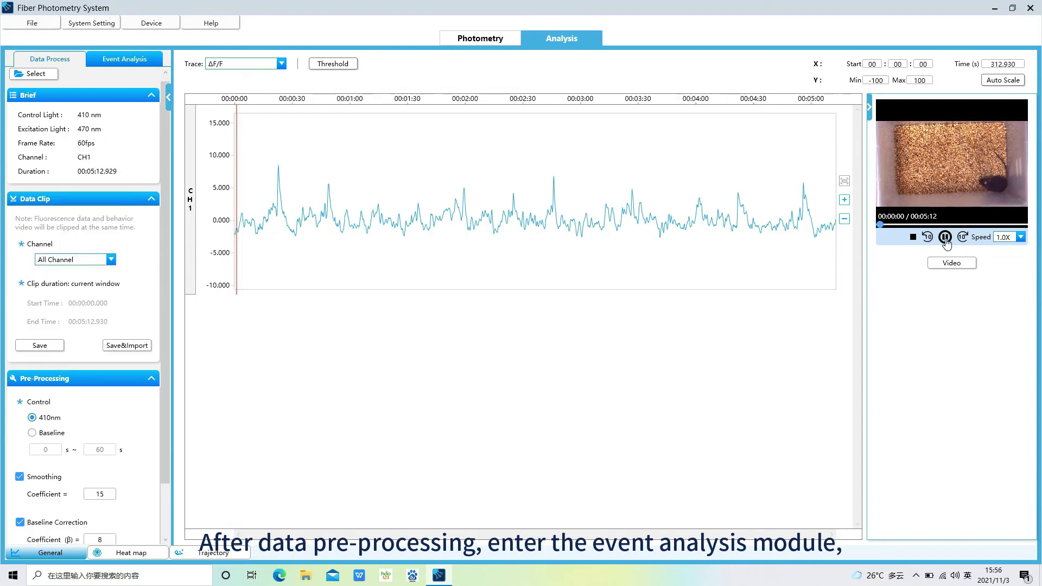
scroll(134, 512, "down", 2)
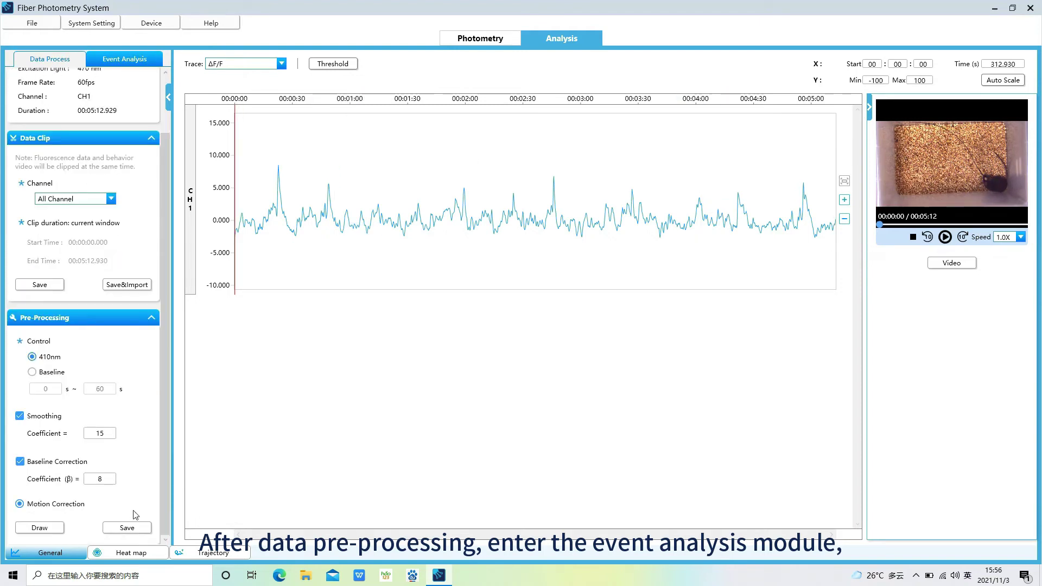
left_click(120, 61)
left_click(60, 59)
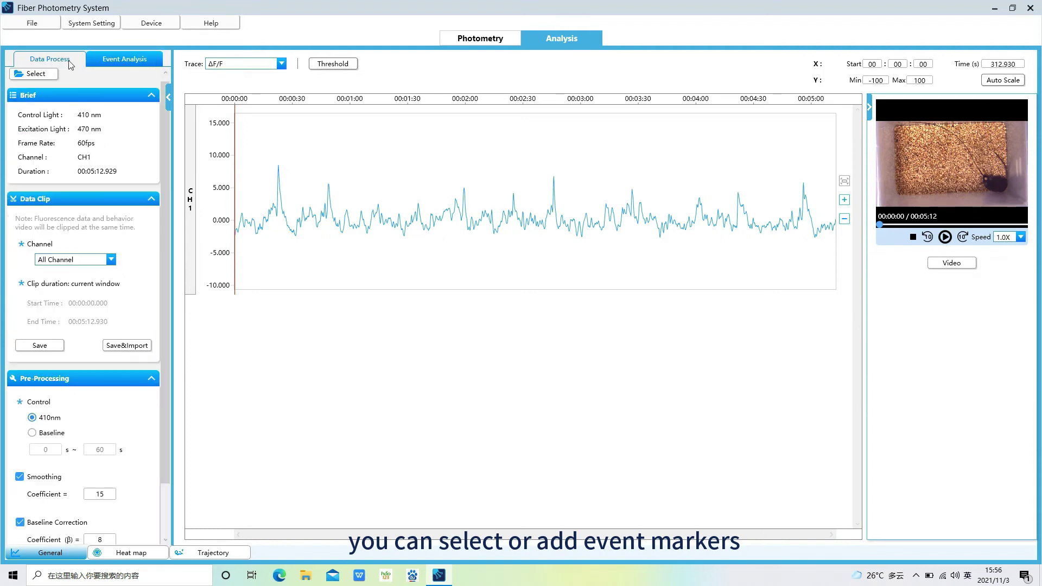
left_click(945, 237)
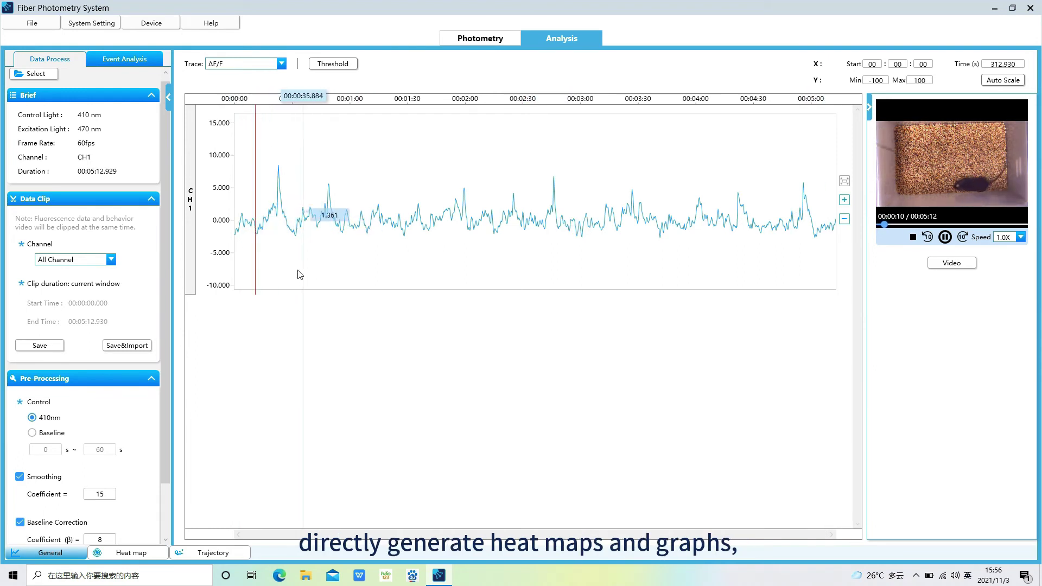
key("space")
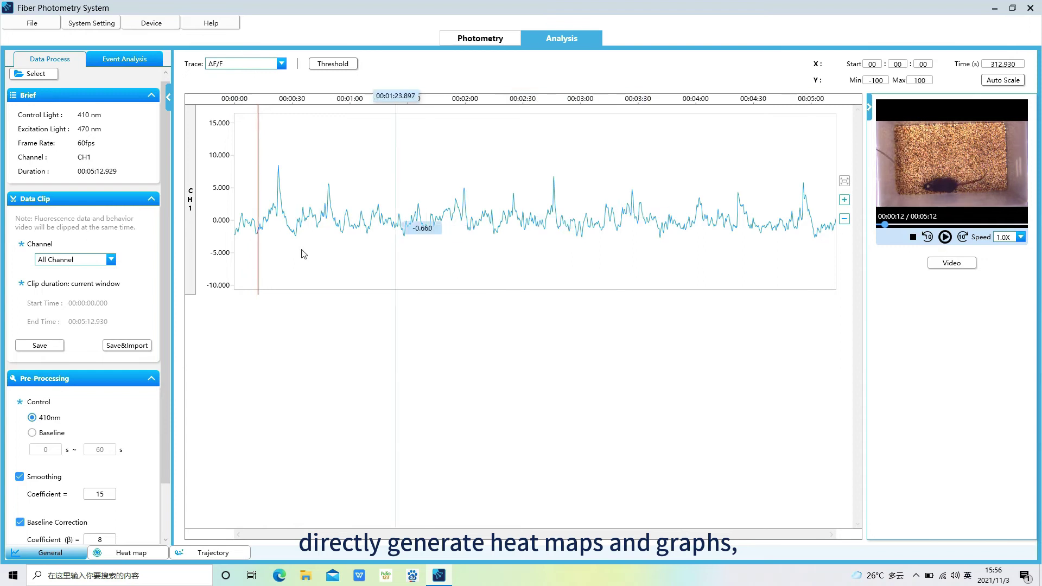
left_click(126, 62)
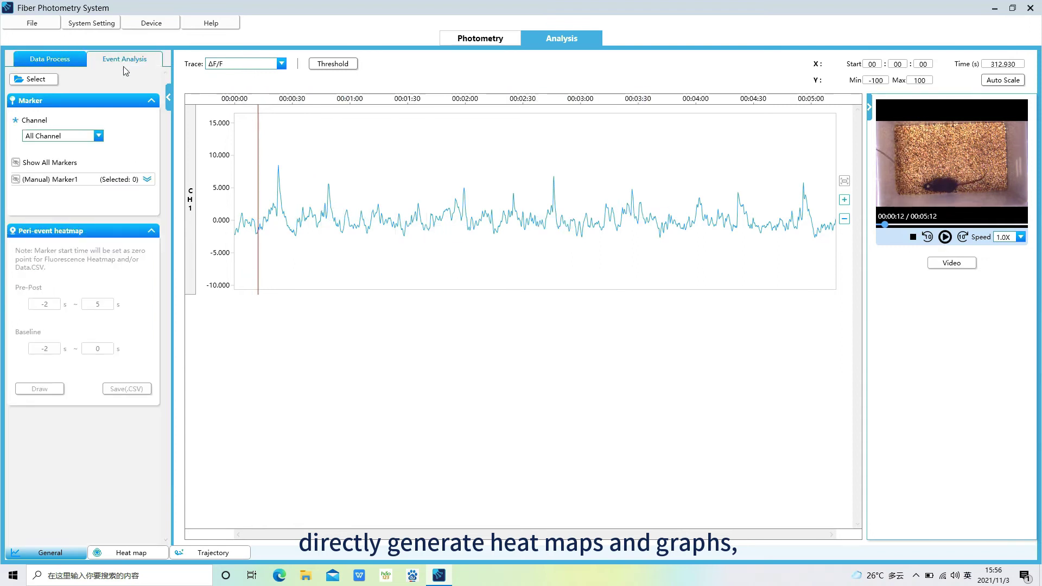
Expand Marker1, show its events as lines on the trace, and select all six
left_click(147, 180)
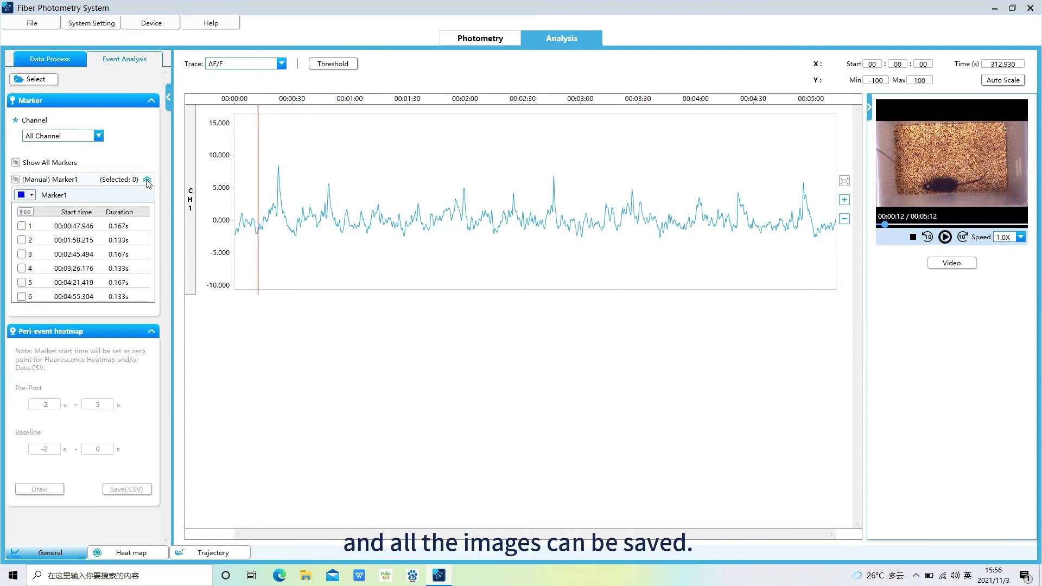
left_click(16, 179)
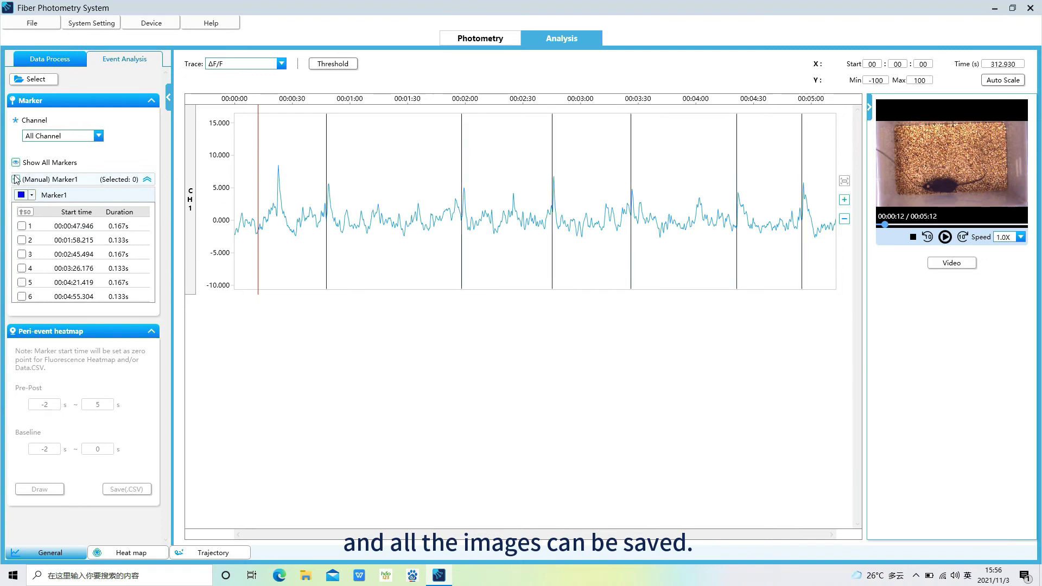
left_click(24, 212)
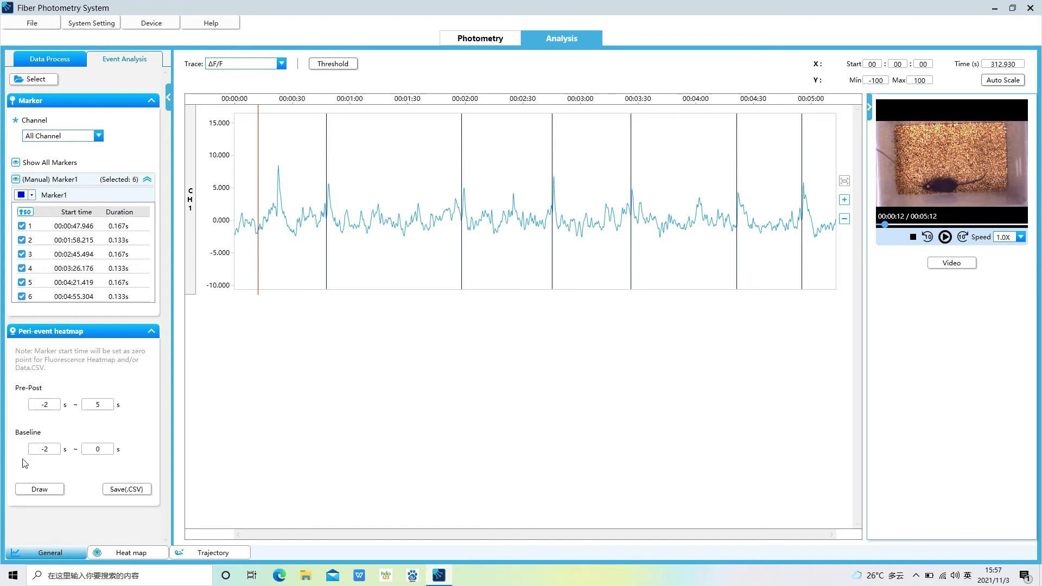
left_click(40, 490)
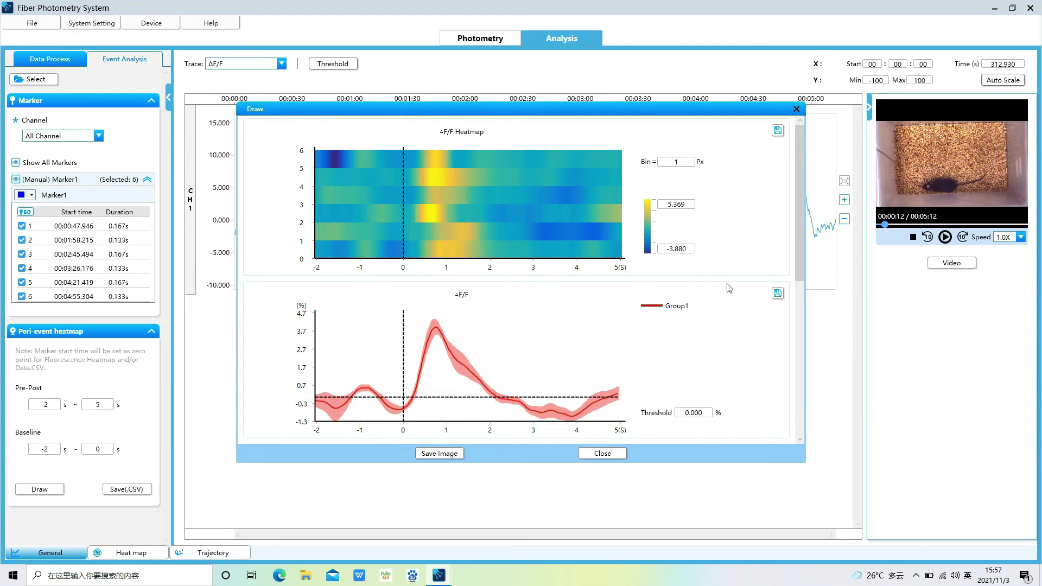
left_click_drag(801, 223, 798, 375)
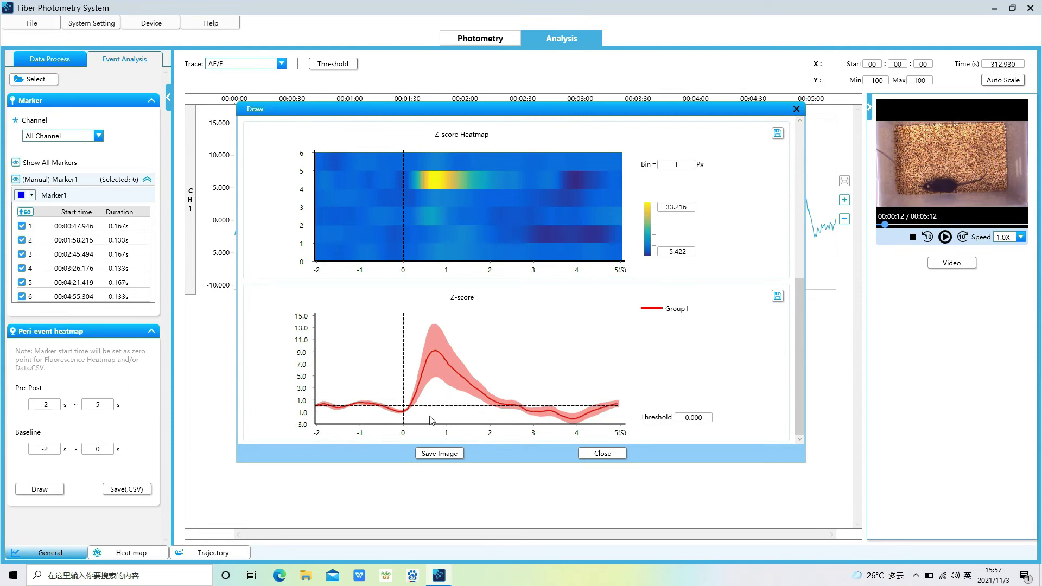
left_click(601, 455)
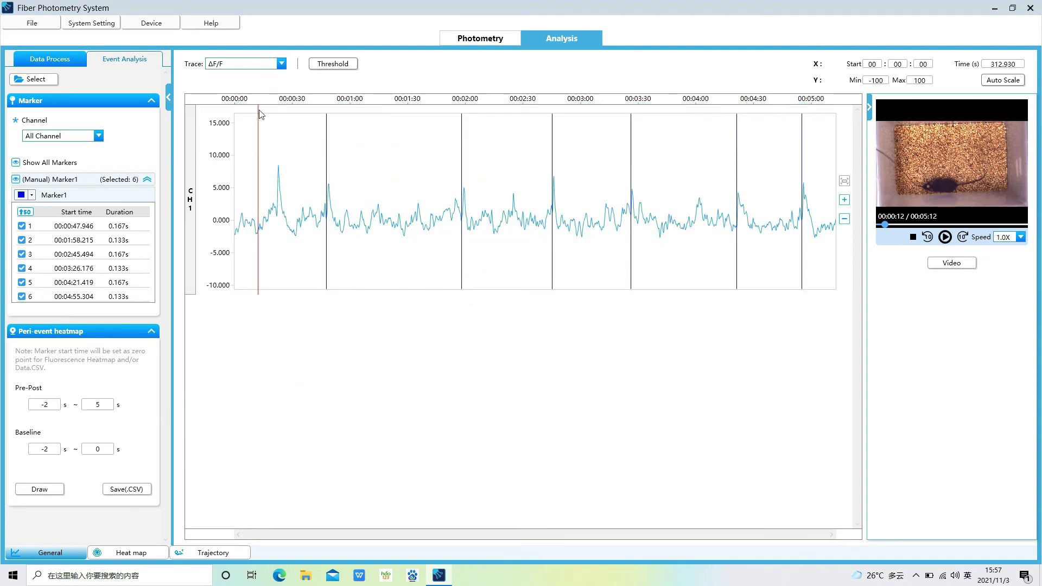
On the Heat map page, import the Trail CSV from zhou-data folder 2 into Group1
left_click(124, 554)
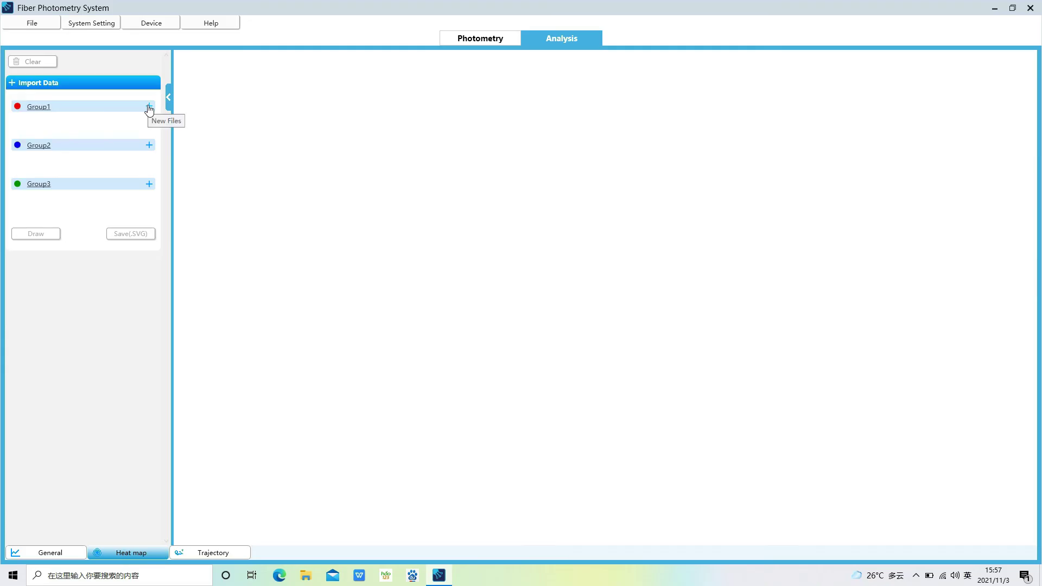
left_click(149, 105)
left_click(161, 27)
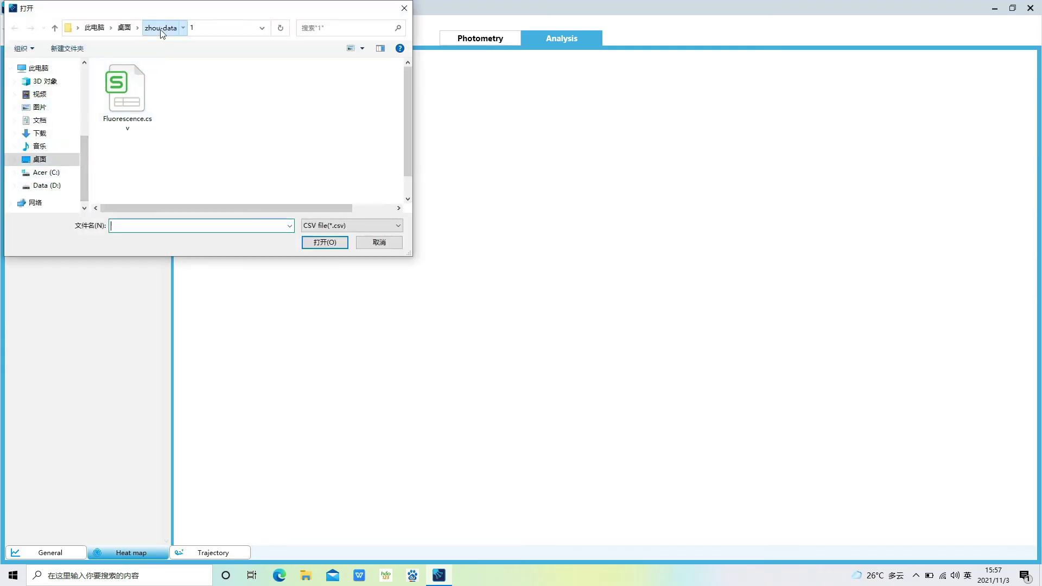
double_click(129, 95)
left_click(133, 82)
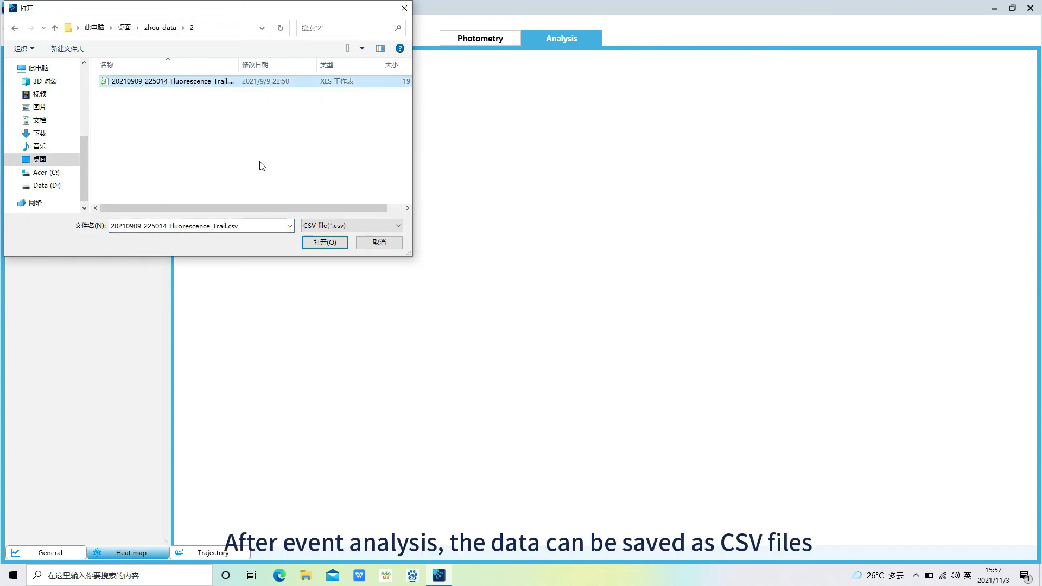
left_click(309, 244)
Import the Trail CSV from zhou-data folder 3 into Group2
left_click(149, 146)
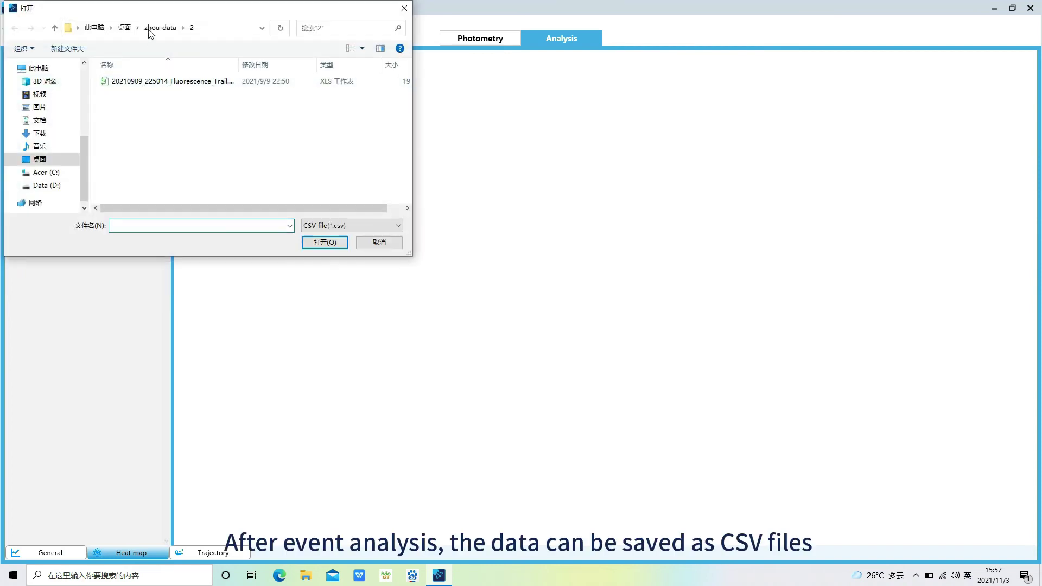
left_click(161, 28)
double_click(136, 108)
left_click(166, 83)
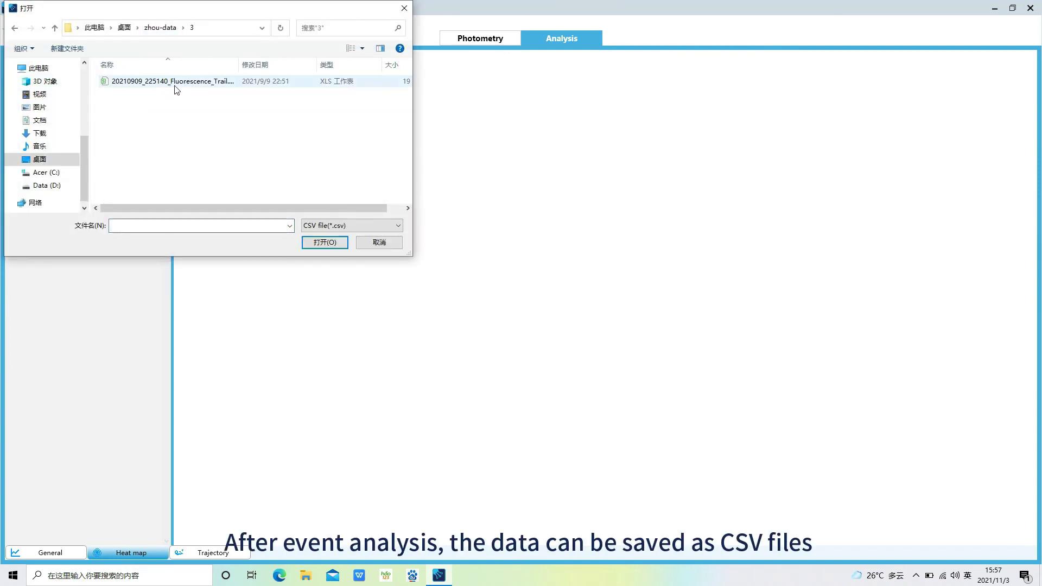
left_click(309, 242)
Import 20210730_135441_Fluorescence_Trail.csv into Group3
left_click(148, 186)
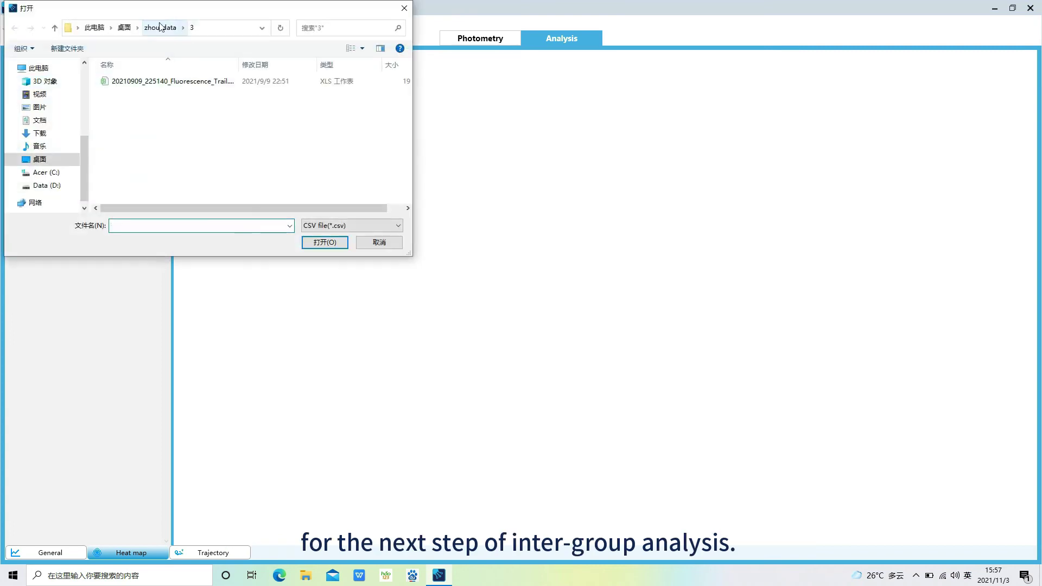
left_click(161, 28)
double_click(148, 122)
left_click(150, 125)
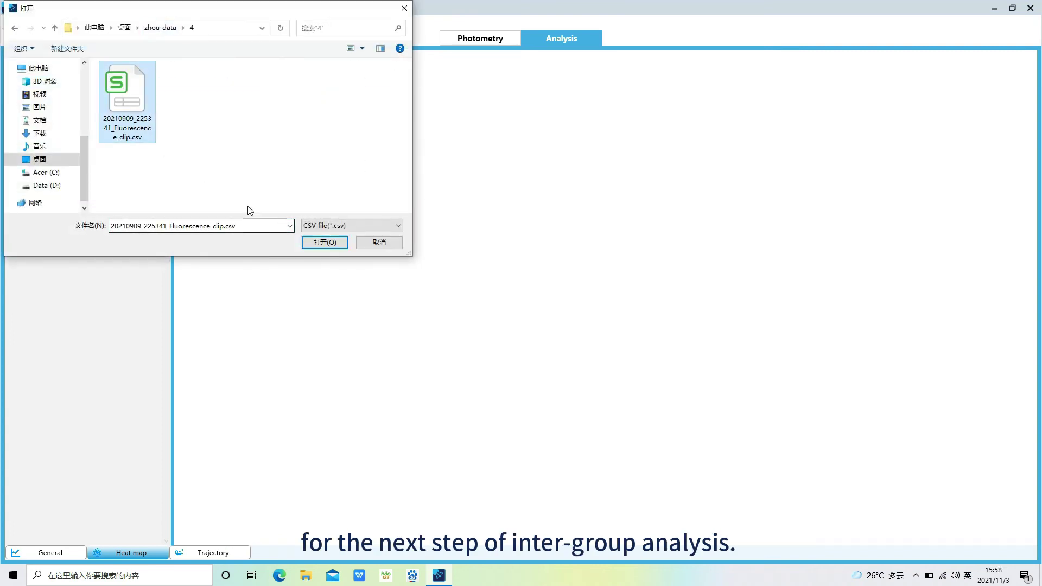
left_click(57, 32)
double_click(130, 117)
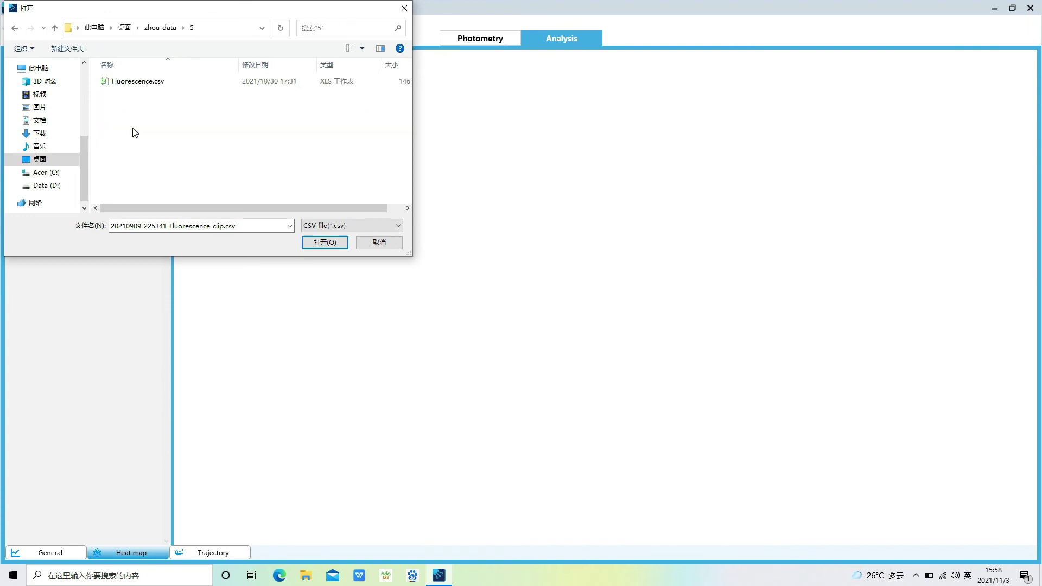
left_click(138, 82)
left_click(55, 28)
scroll(244, 163, "down", 1)
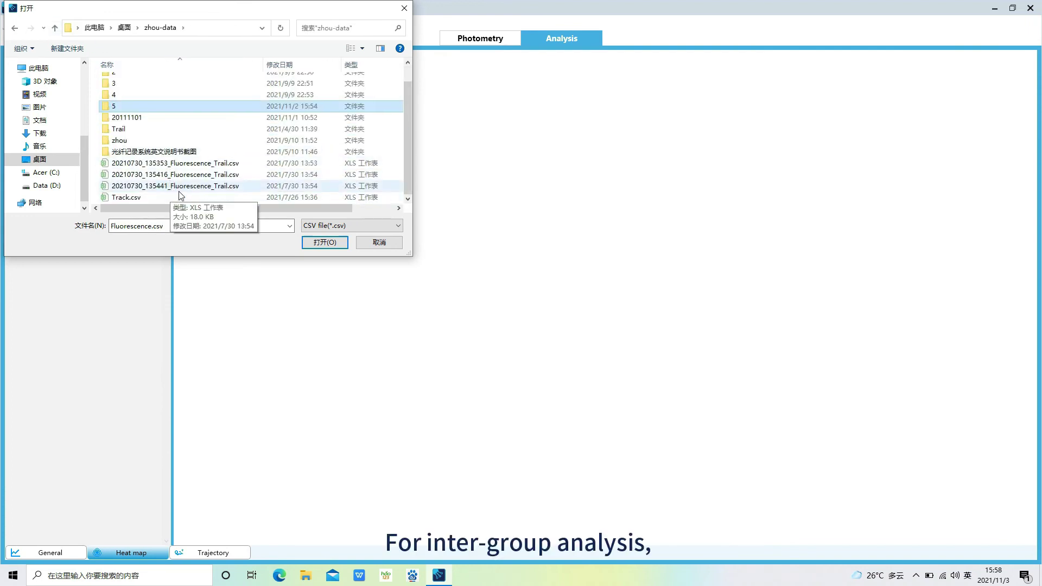
left_click(175, 186)
left_click(319, 246)
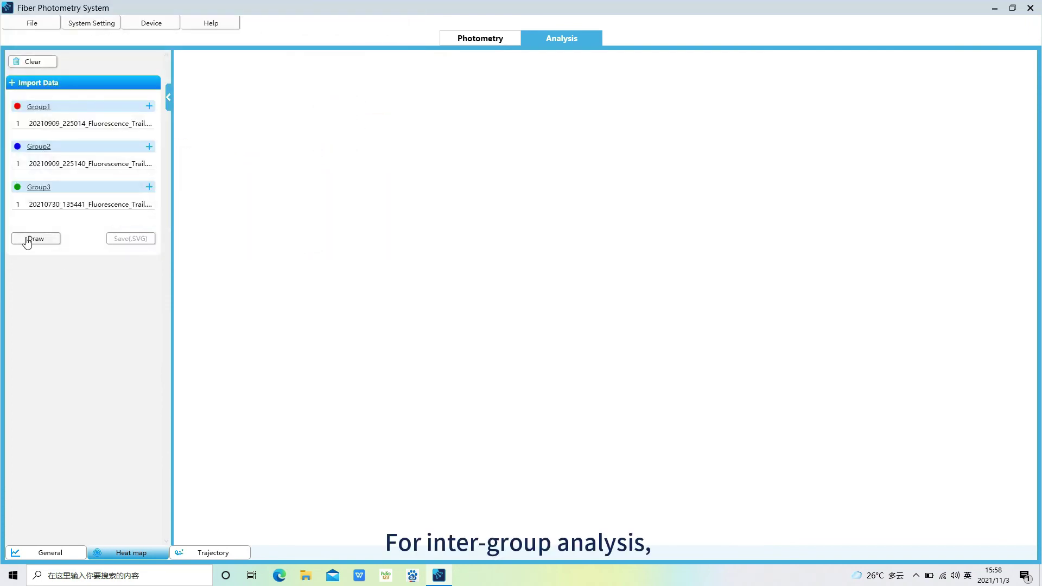
Add the 135416 and 135441 Trail CSV files to Group2
left_click(148, 146)
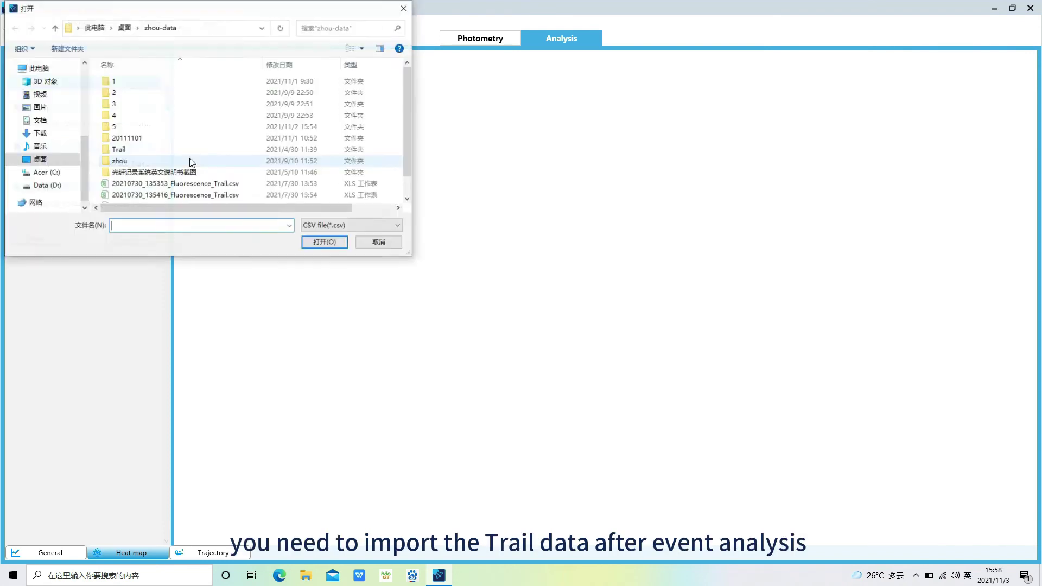
scroll(176, 182, "down", 1)
left_click(177, 176)
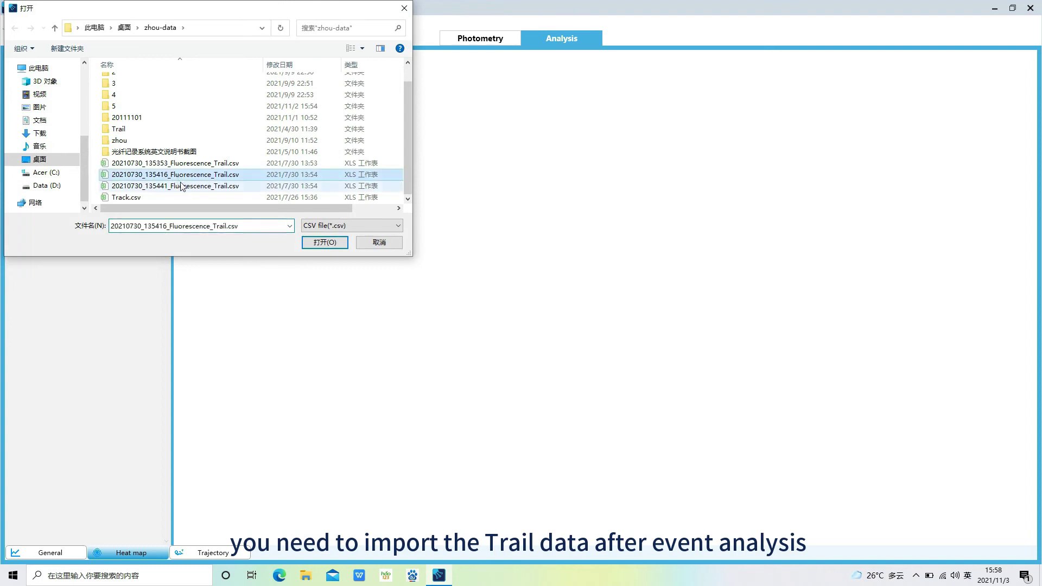
left_click(179, 186, "ctrl")
left_click(324, 243)
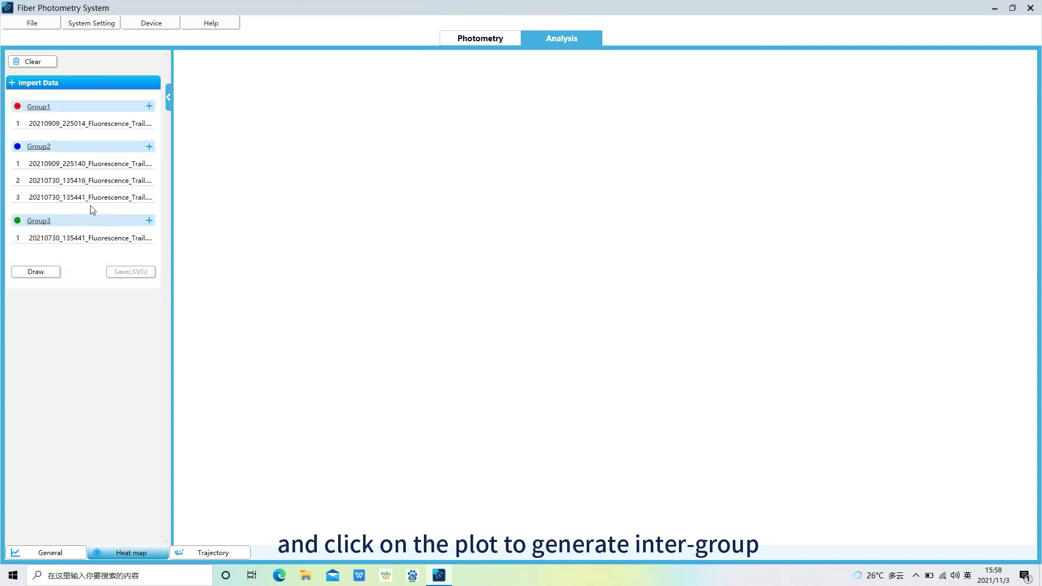
Draw the inter-group ΔF/F and Z-score heatmaps and average curves
left_click(44, 274)
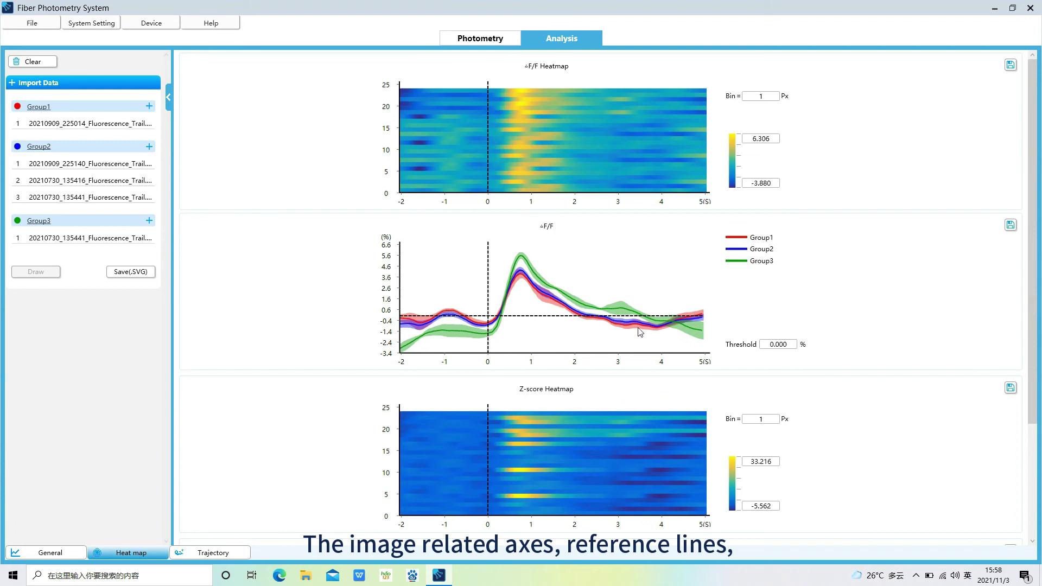
scroll(706, 323, "down", 5)
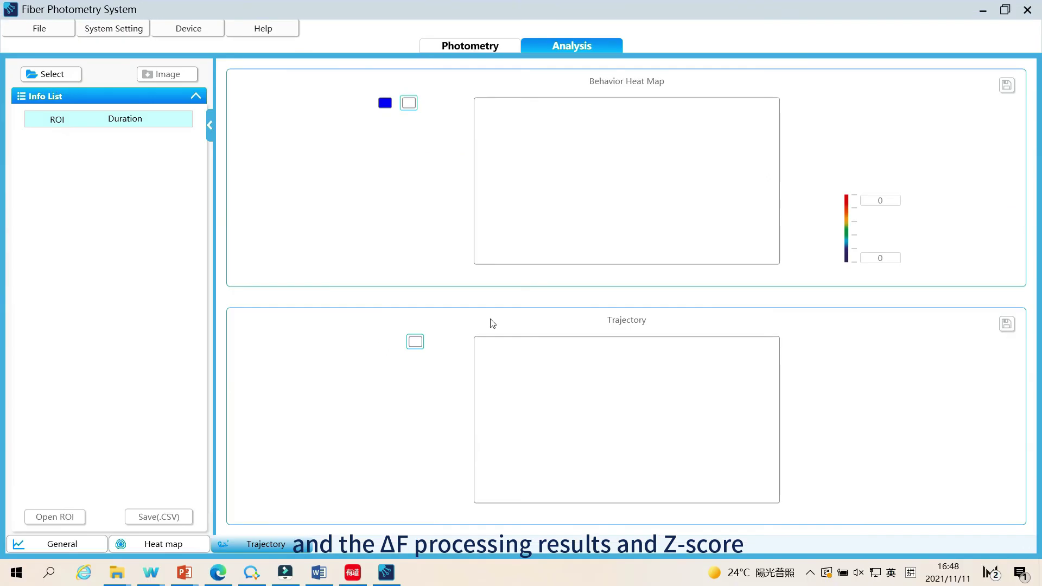
Load the Track data file to generate the behaviour heat map and trajectory
left_click(55, 78)
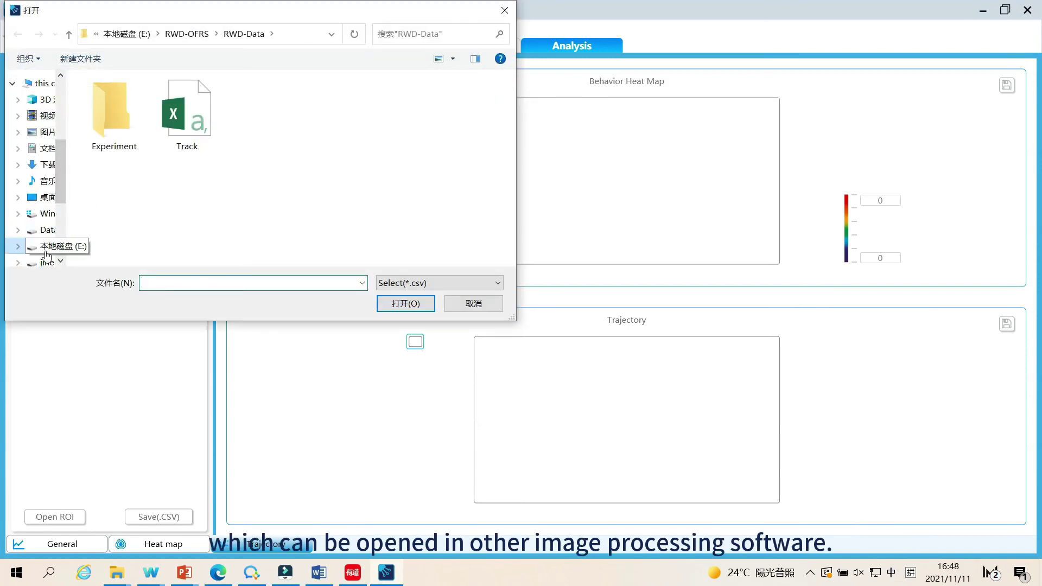
left_click(186, 123)
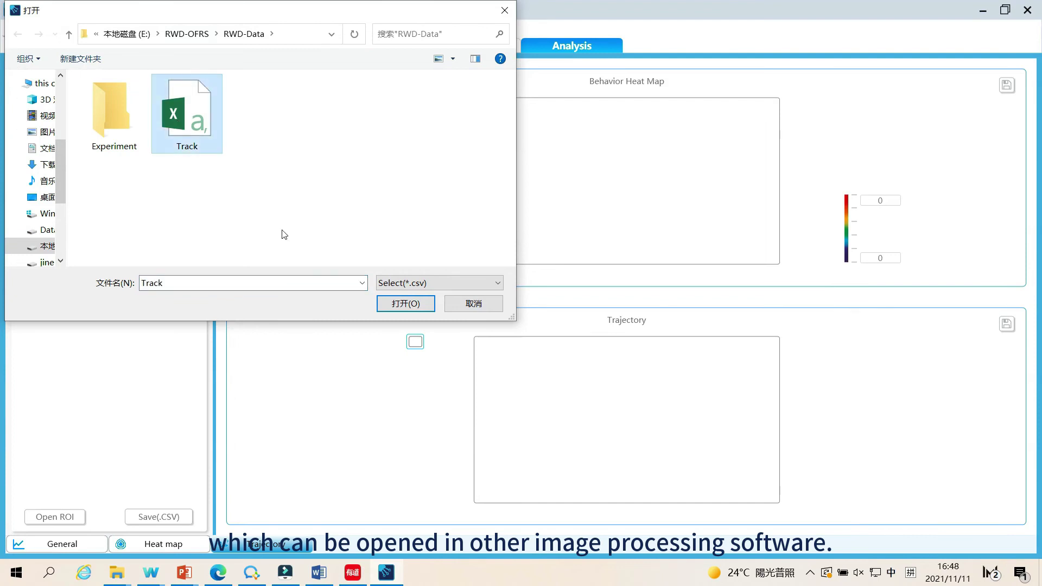
left_click(410, 305)
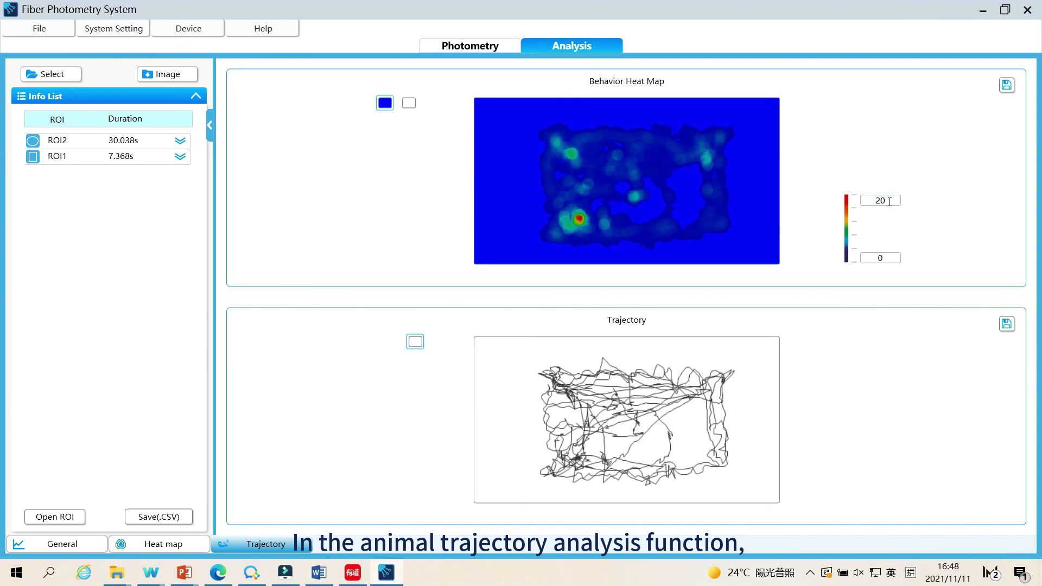
Change the heat map's upper colour-scale value from 20 to 15
left_click_drag(890, 202, 870, 203)
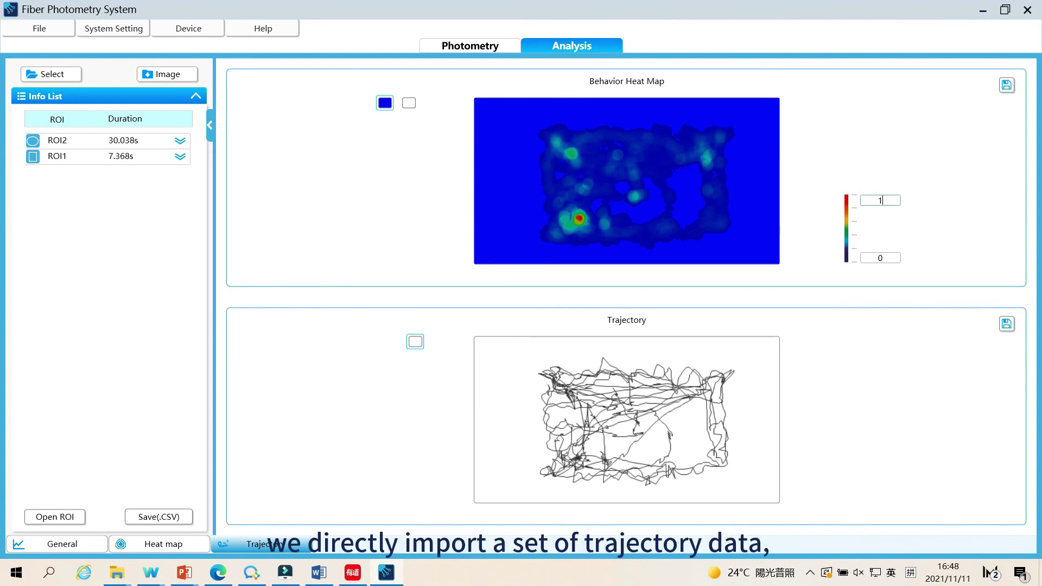
type("15")
key("Return")
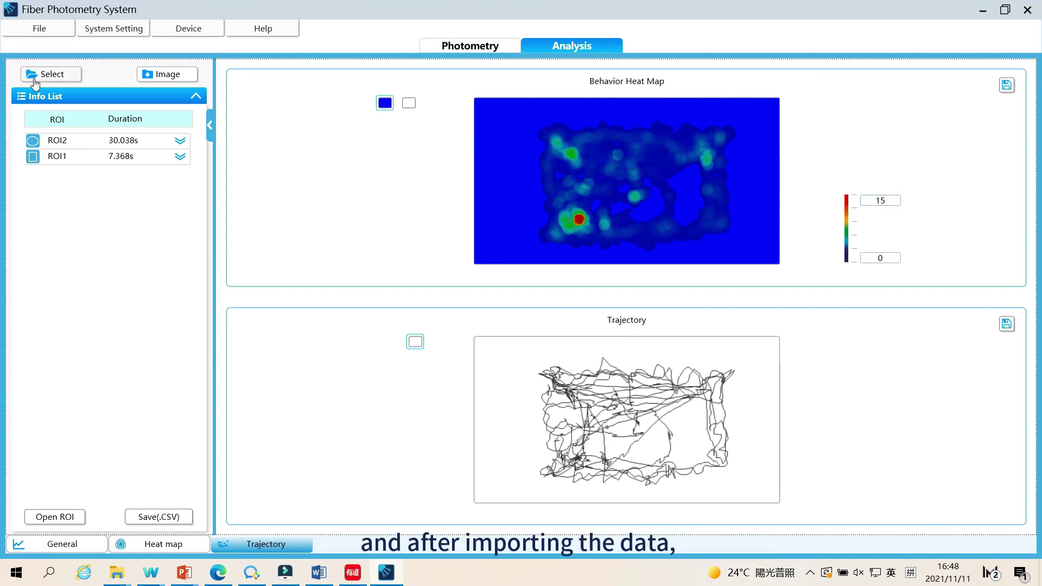
Load picture1 and show it as the arena background behind the trajectory
left_click(155, 77)
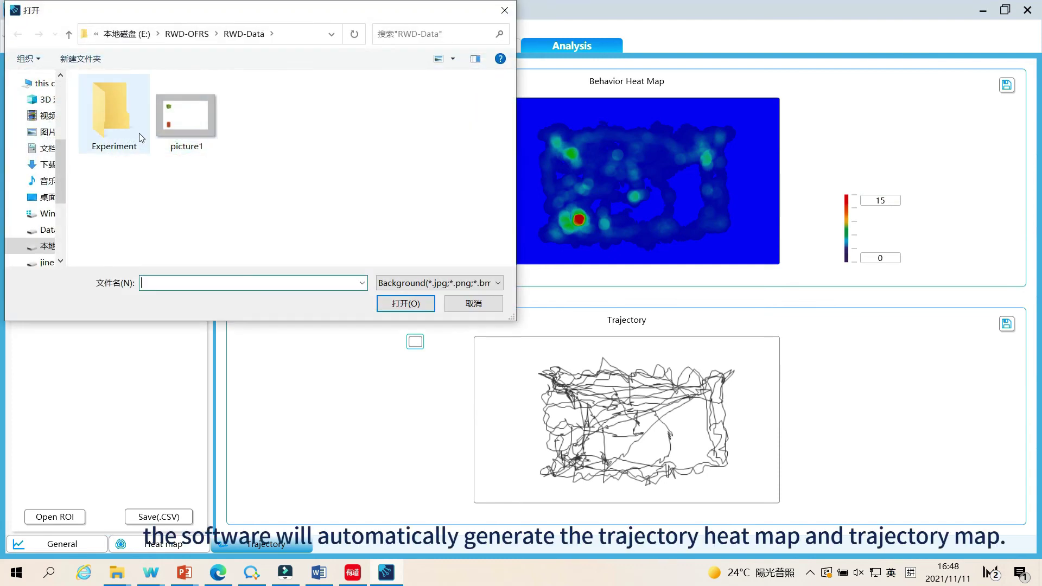
left_click(174, 130)
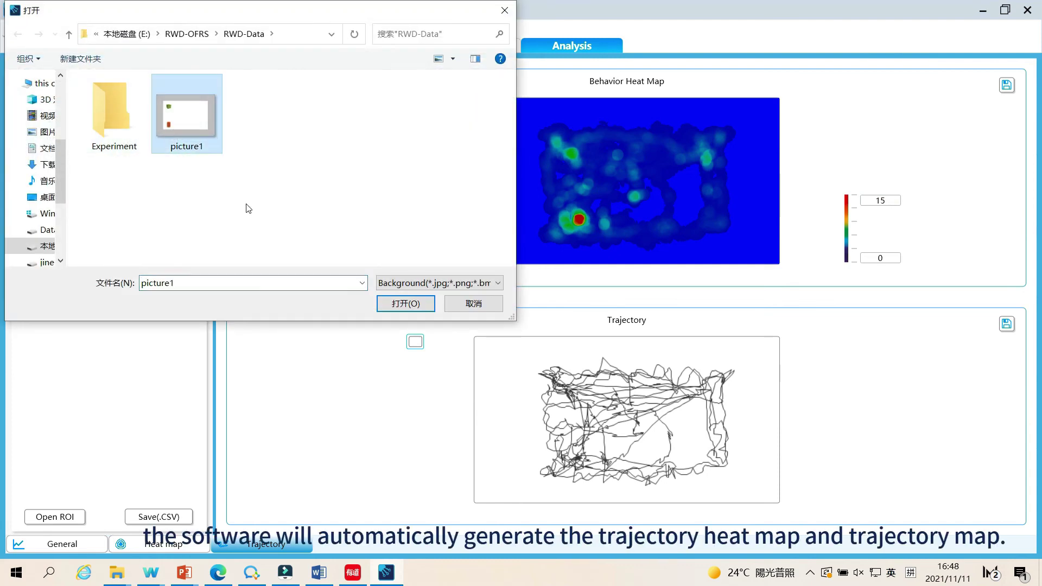
left_click(405, 305)
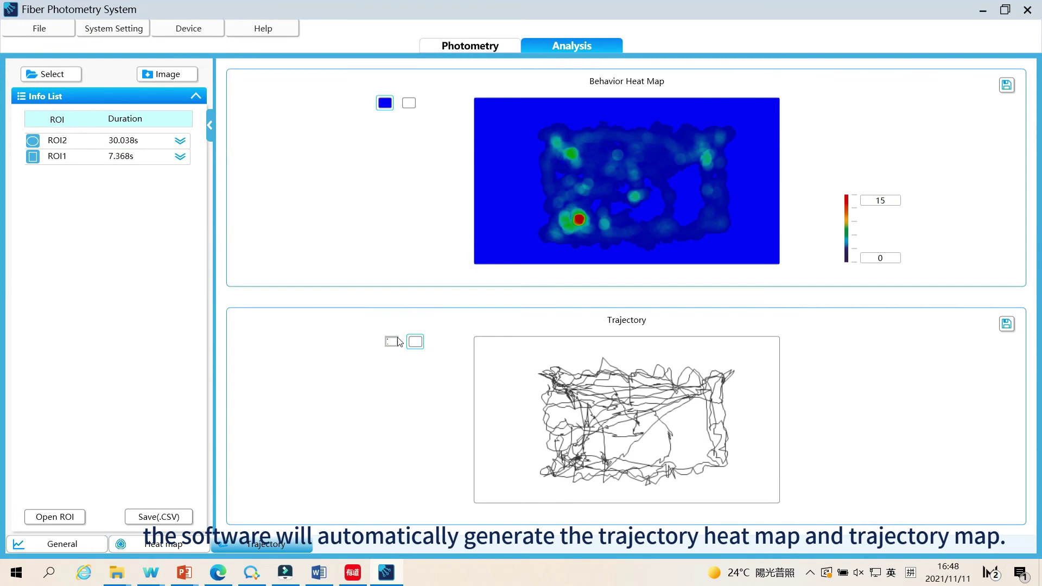
left_click(392, 343)
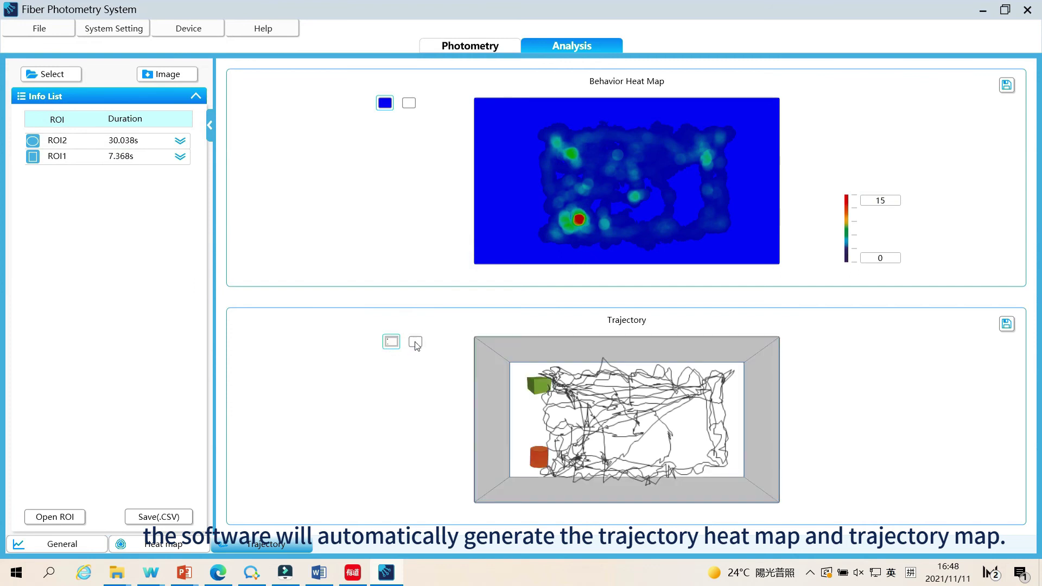
left_click(415, 343)
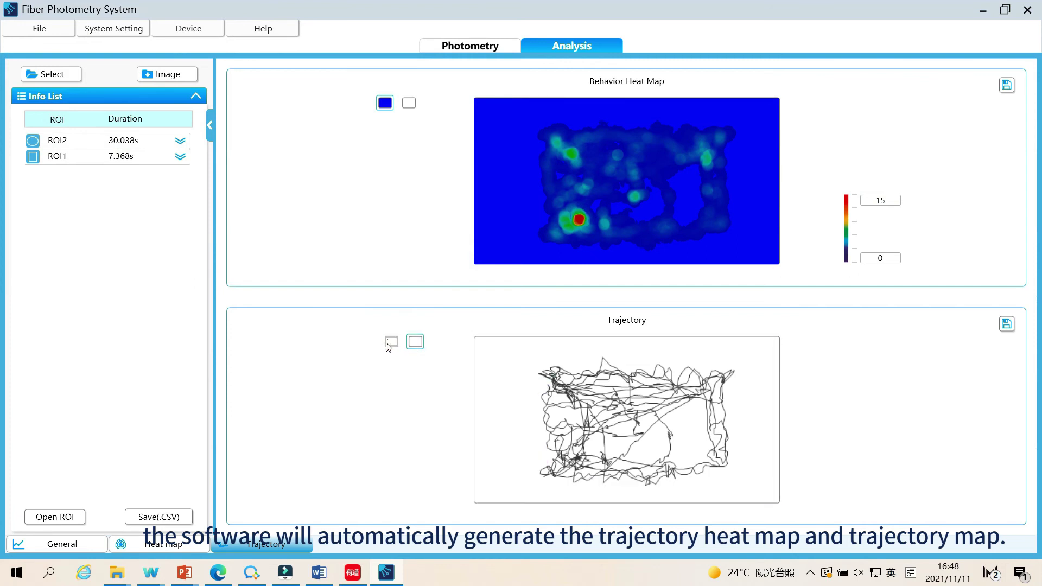
left_click(391, 345)
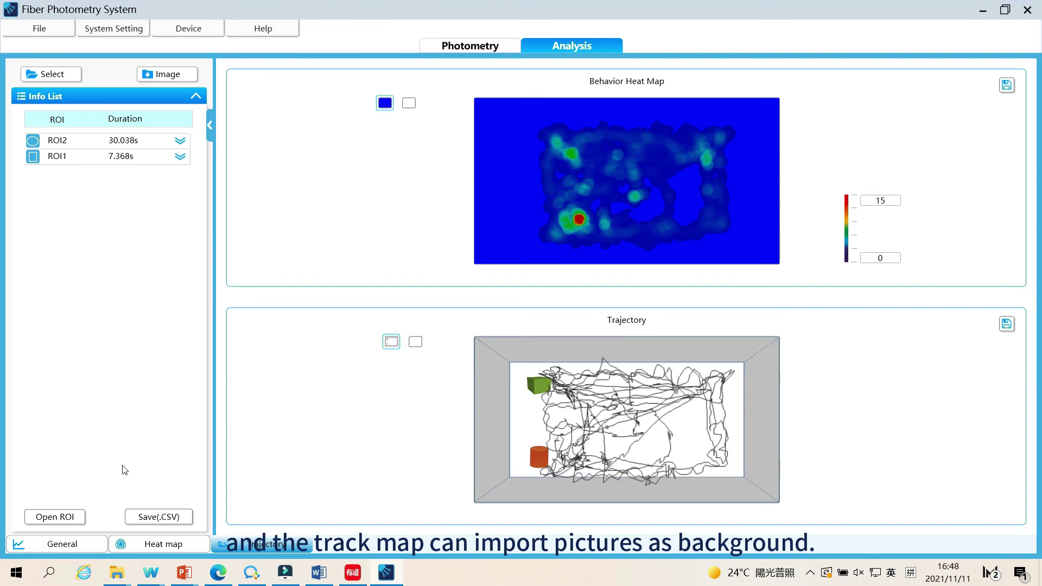
Overlay the ROI ellipse and rectangle outlines on both plots
left_click(54, 517)
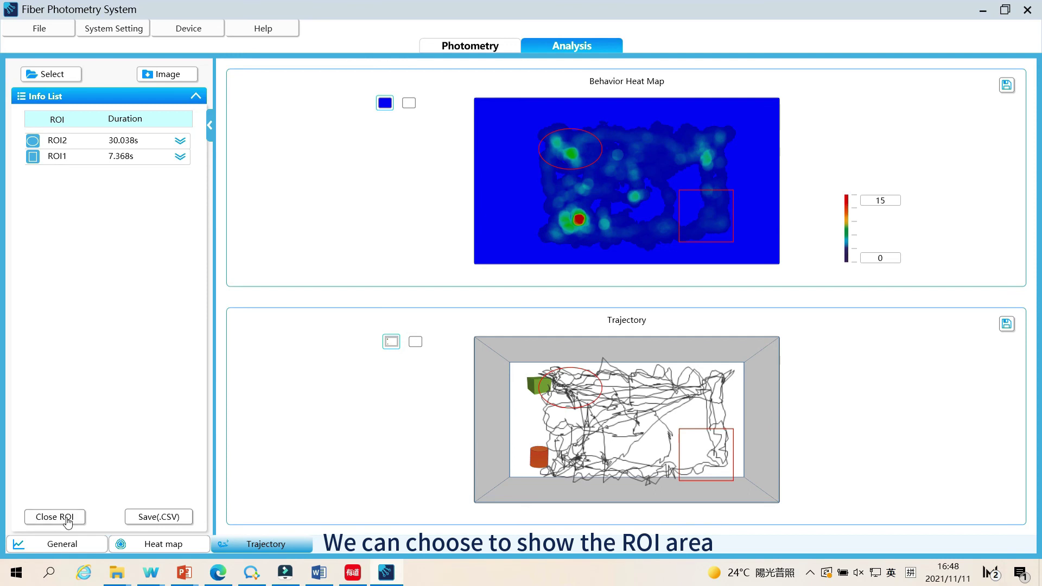
left_click(67, 520)
left_click(68, 521)
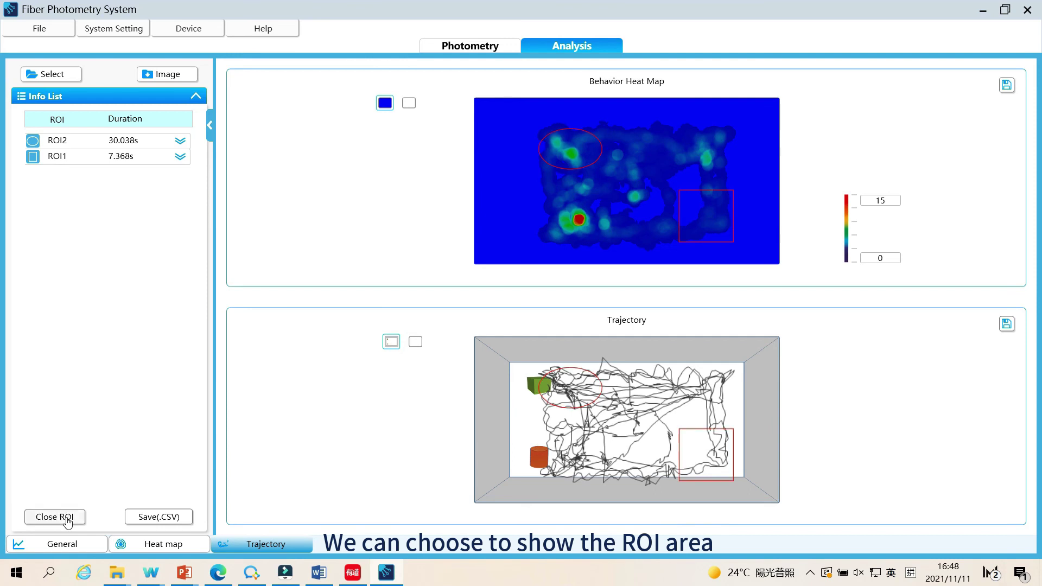